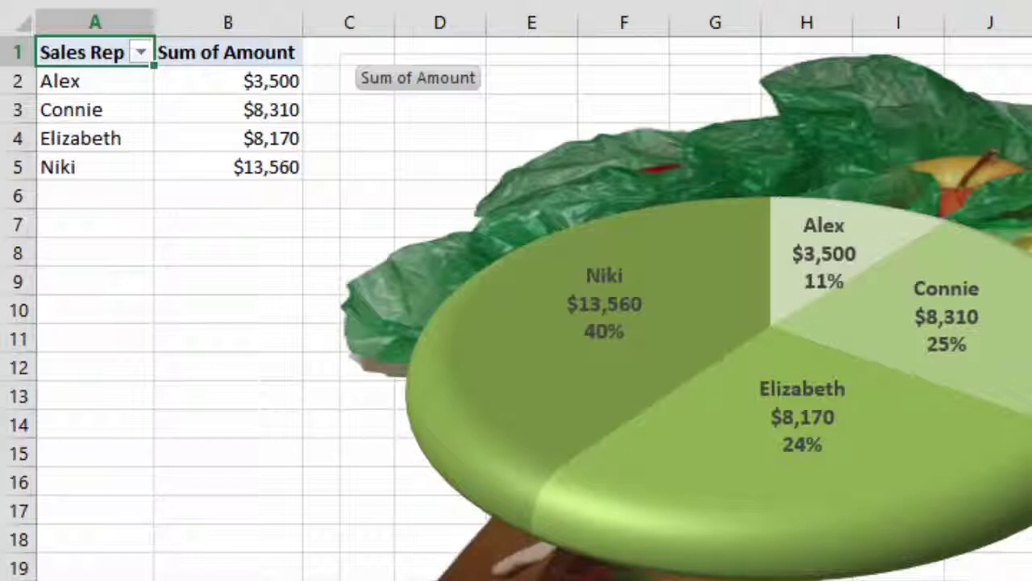
# - Filter the Sales Rep field to show only the second and fourth representatives in the list
pyautogui.click(142, 52)
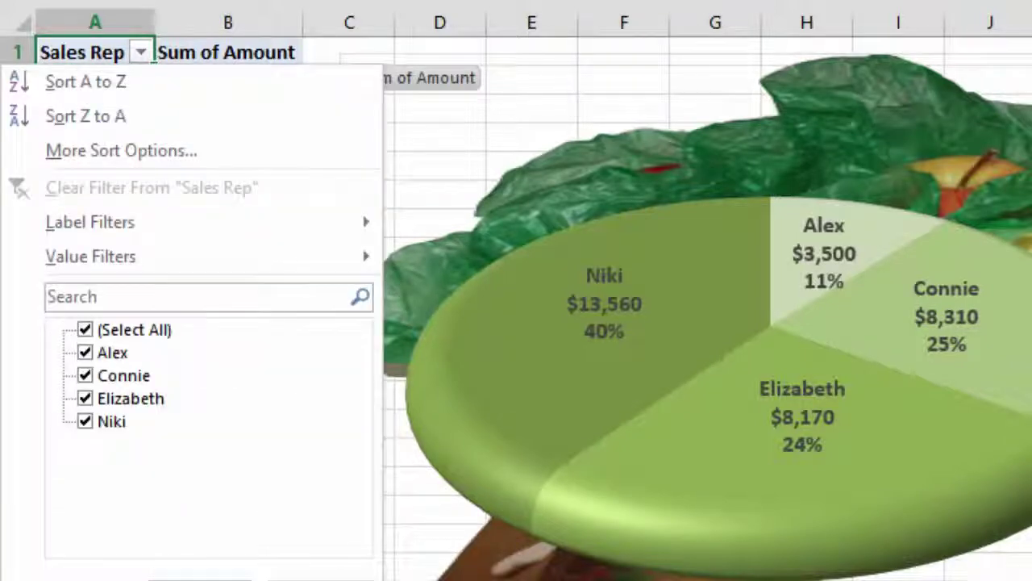
pyautogui.click(86, 330)
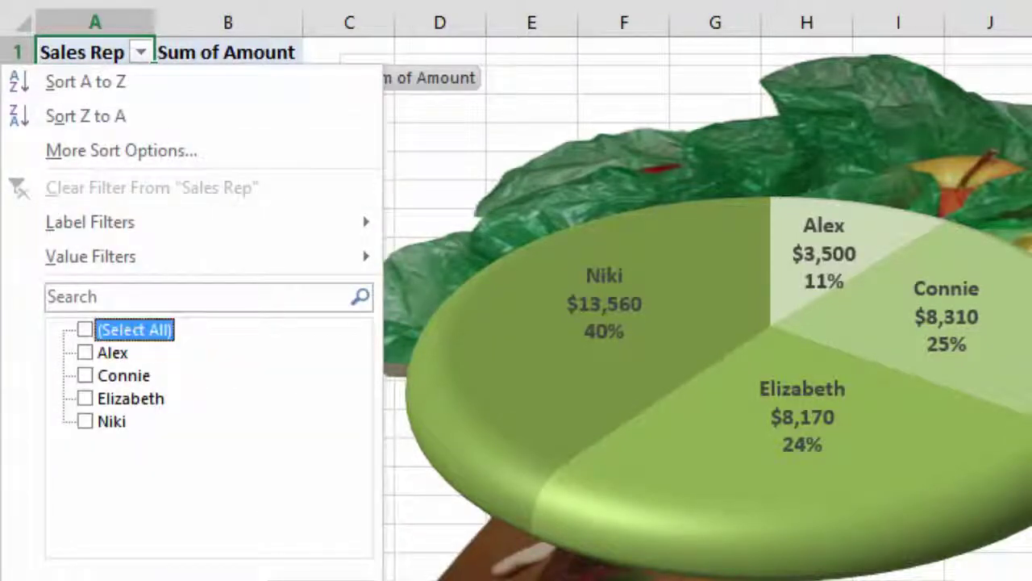
pyautogui.click(85, 375)
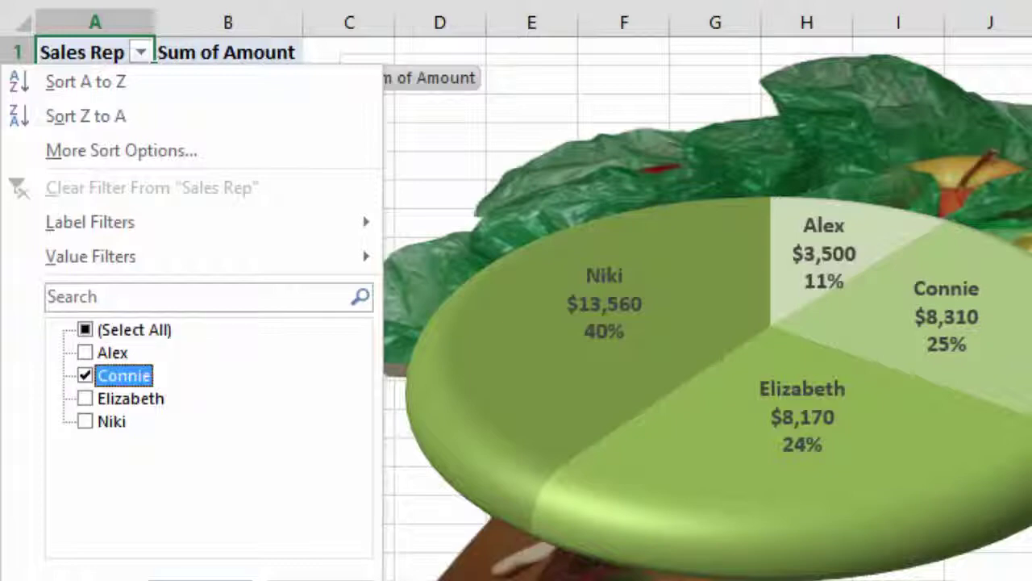
pyautogui.click(85, 421)
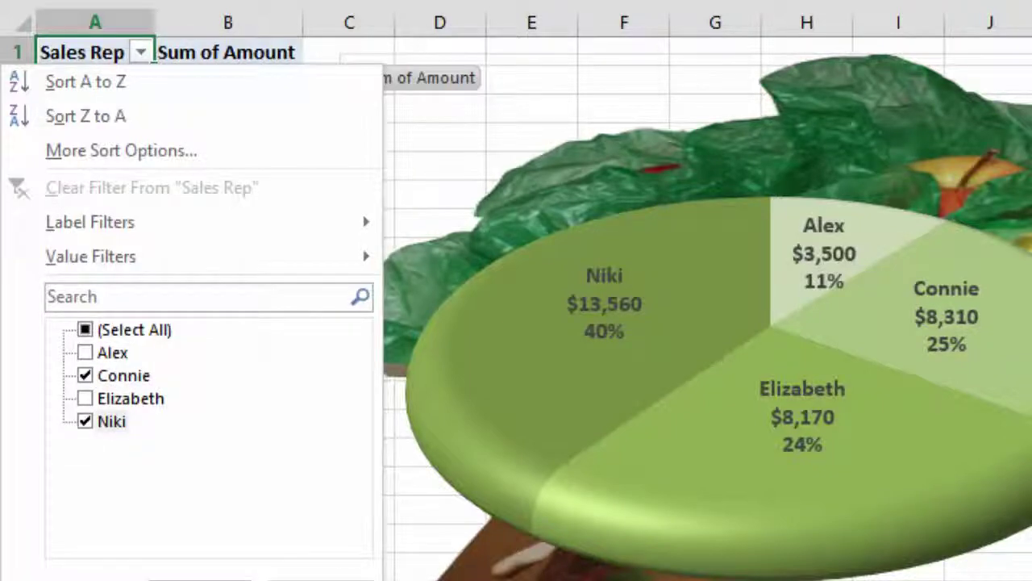
pyautogui.click(200, 580)
# - Add the third representative to the Sales Rep filter
pyautogui.click(141, 51)
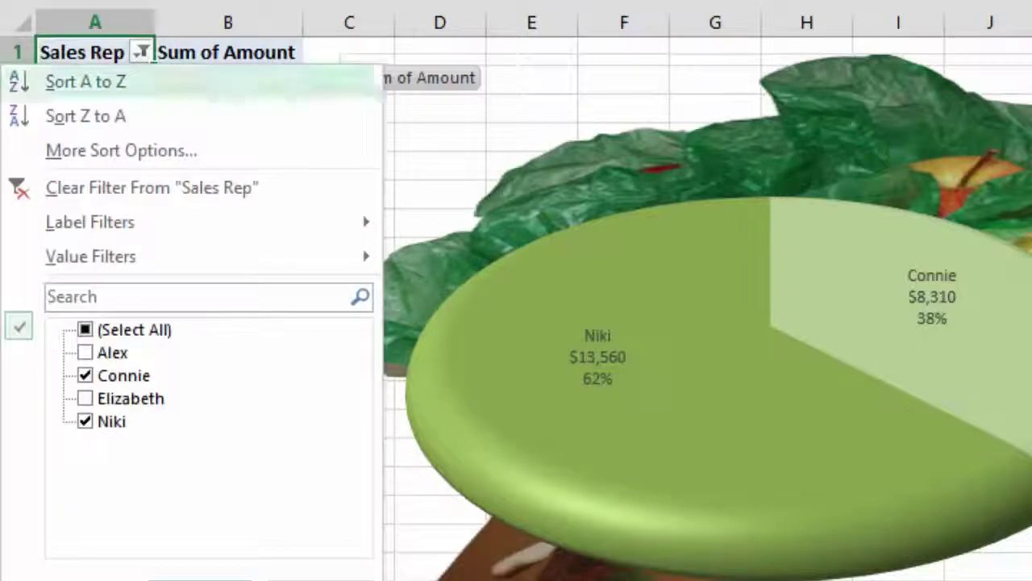
pyautogui.click(86, 397)
pyautogui.click(200, 579)
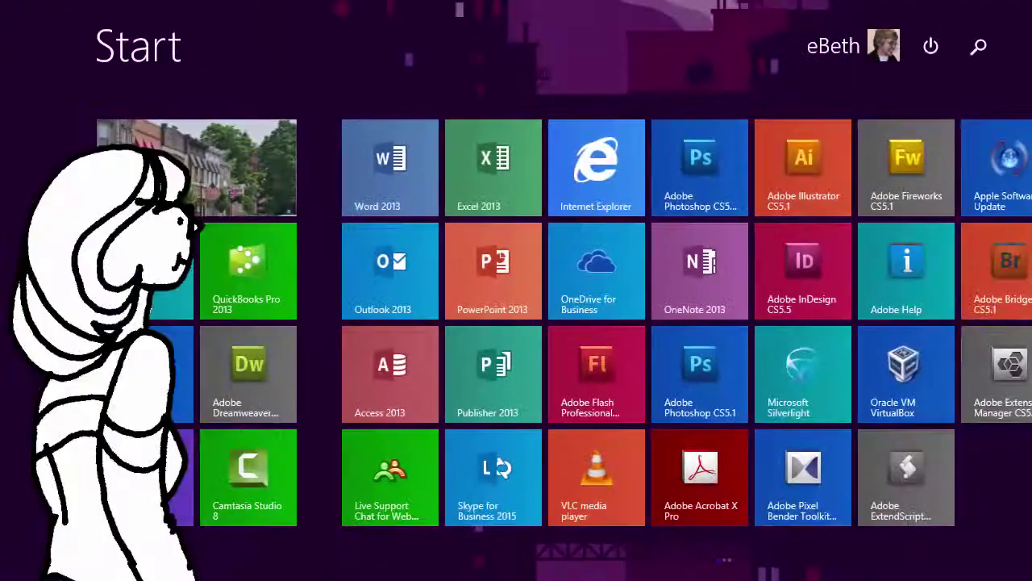
# - Switch to Excel 2013 and open the recent workbook Sales 2015.xlsx
pyautogui.click(493, 168)
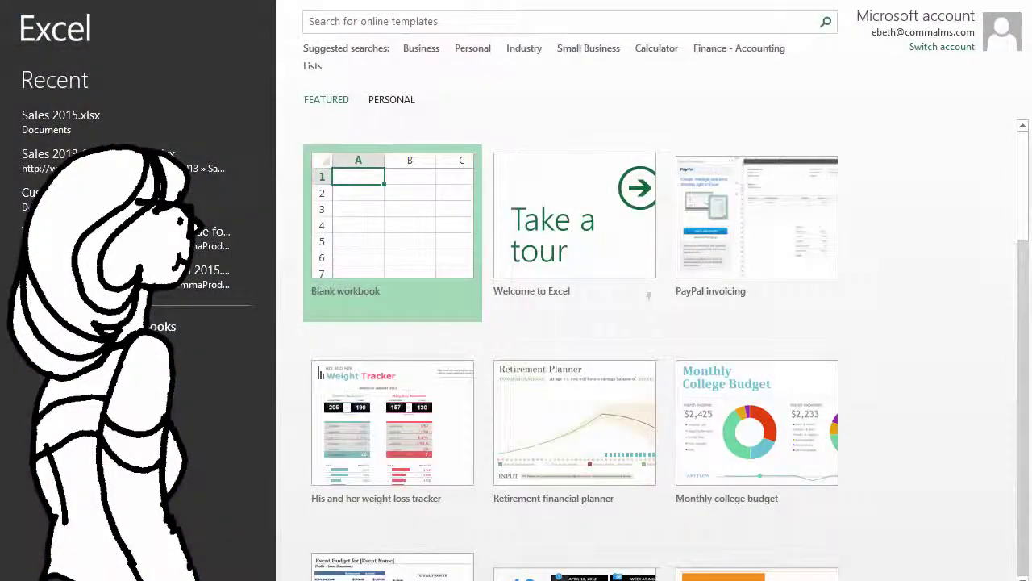
pyautogui.click(96, 121)
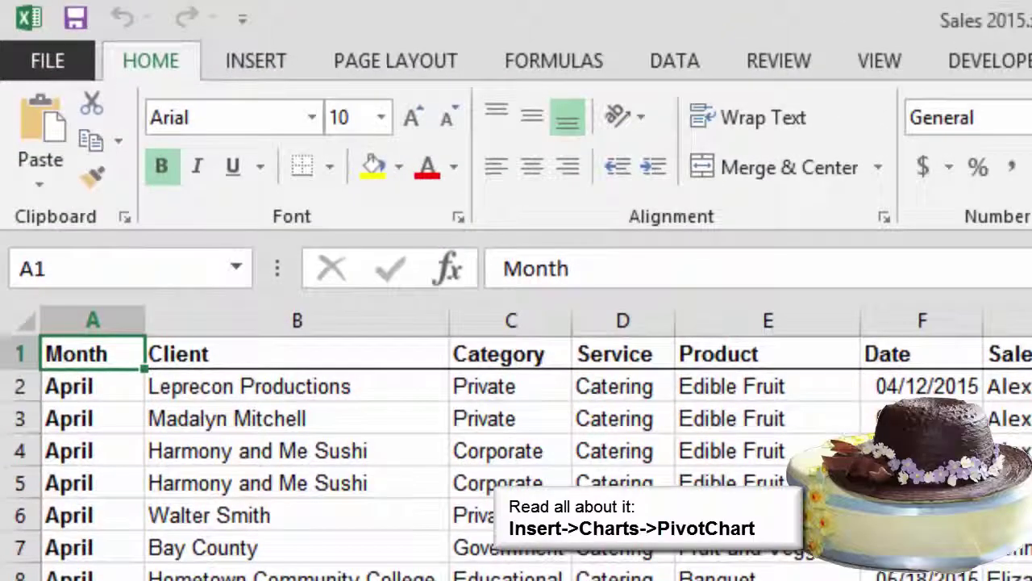
# - Create a PivotChart on a new worksheet from columns A to H of the Original Data sheet
pyautogui.click(27, 321)
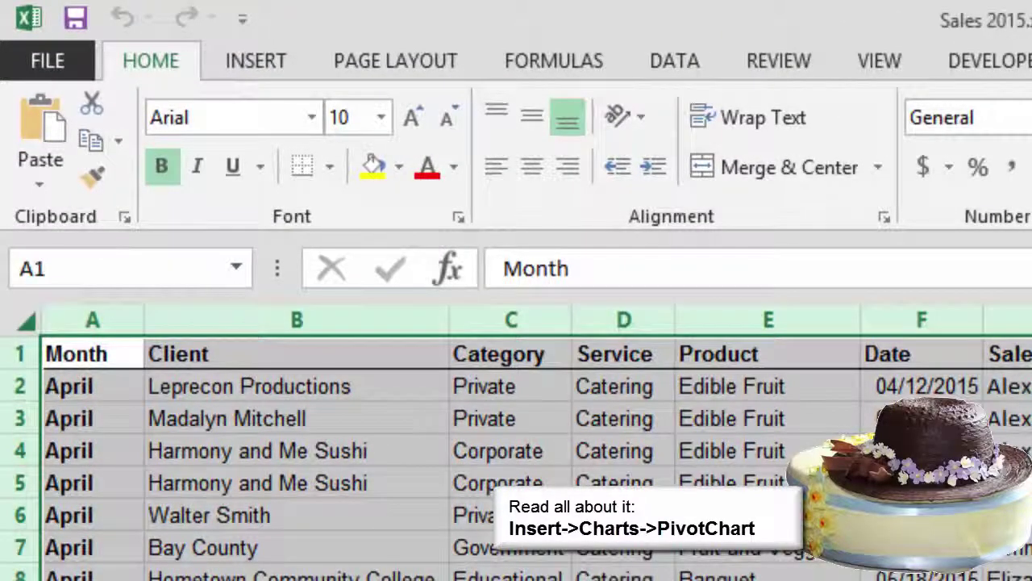
pyautogui.click(256, 61)
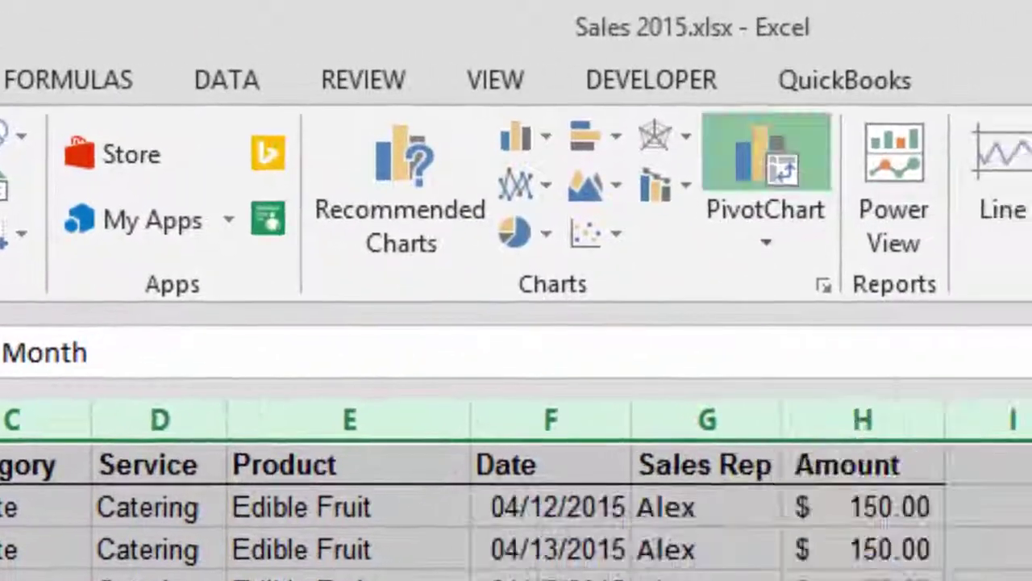
pyautogui.click(765, 155)
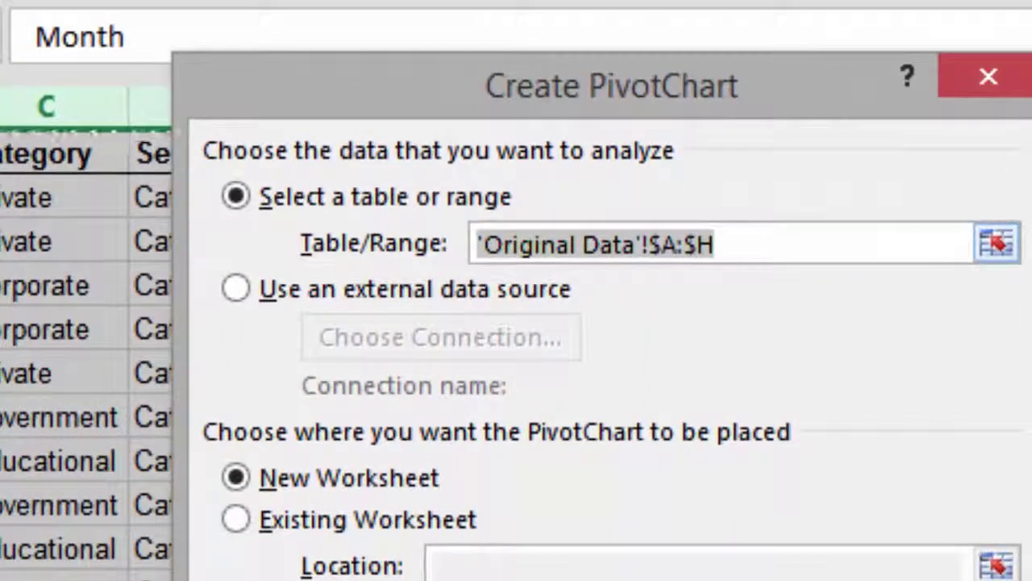
pyautogui.press('Return')
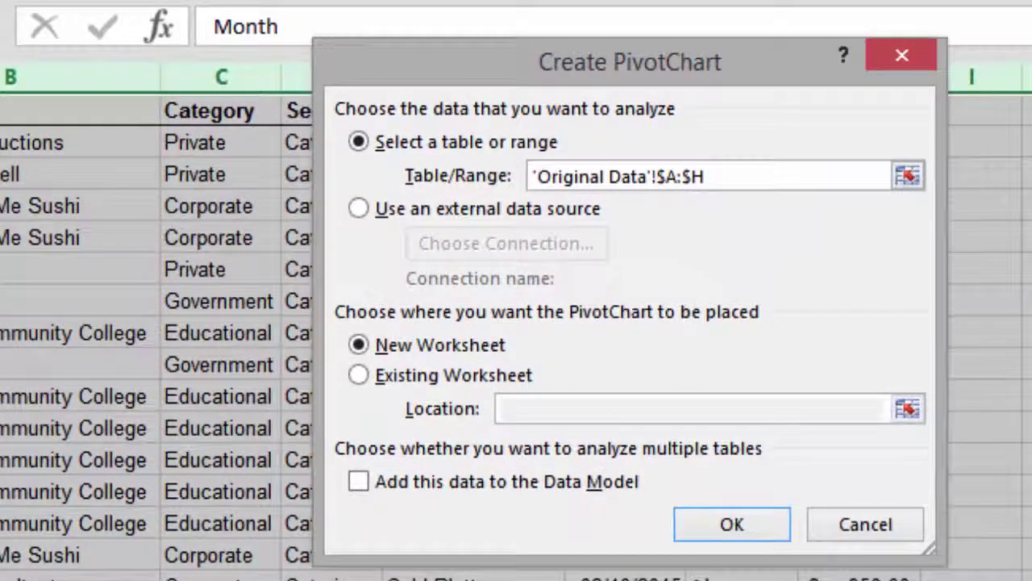
pyautogui.press('Return')
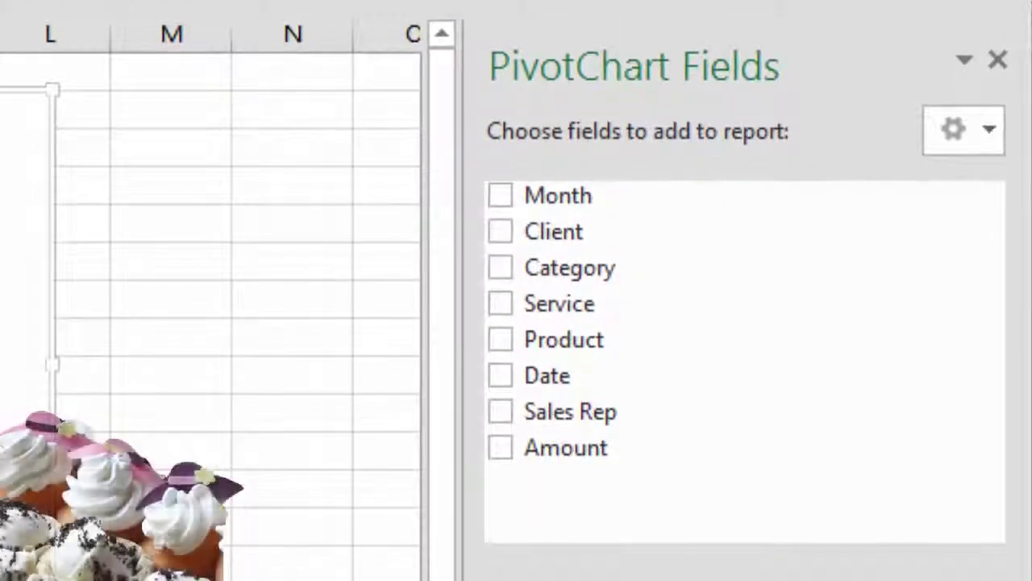
# - Add the Product field as the chart's axis categories and the Amount field as its values
pyautogui.click(500, 340)
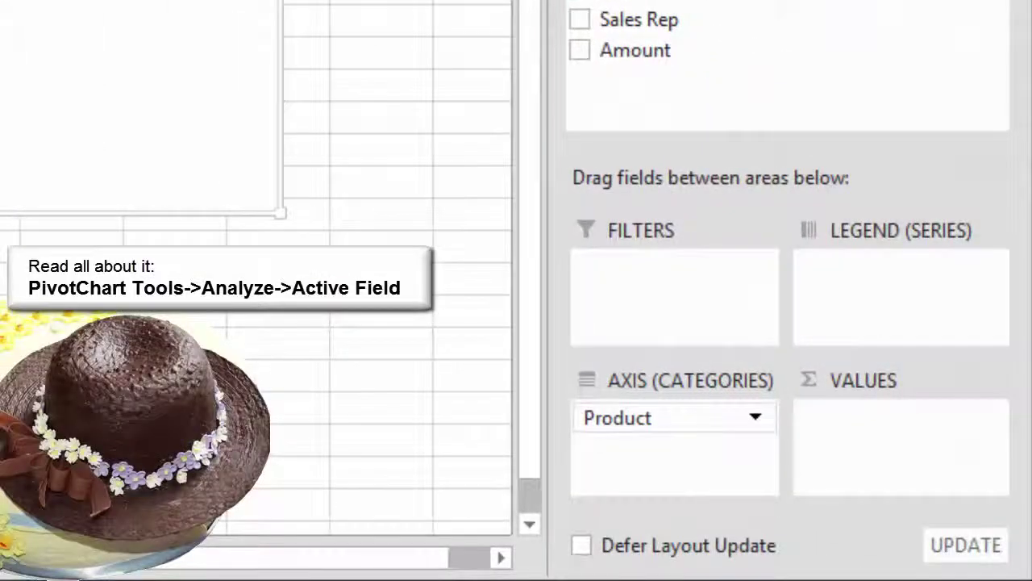
pyautogui.click(580, 50)
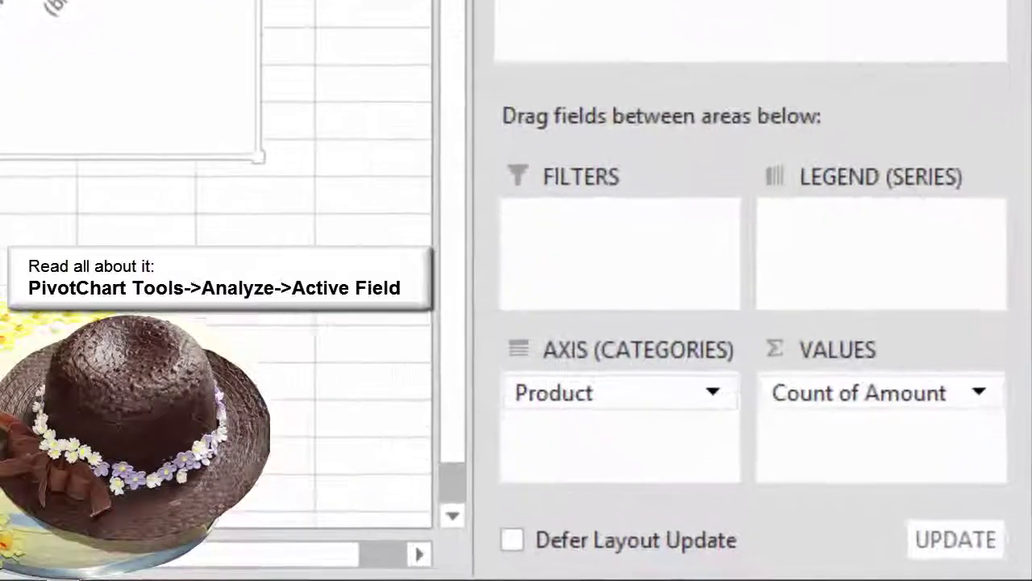
# - Summarize the Amount values by Sum and format them as Currency with the $ symbol and 0 decimal places
pyautogui.click(975, 376)
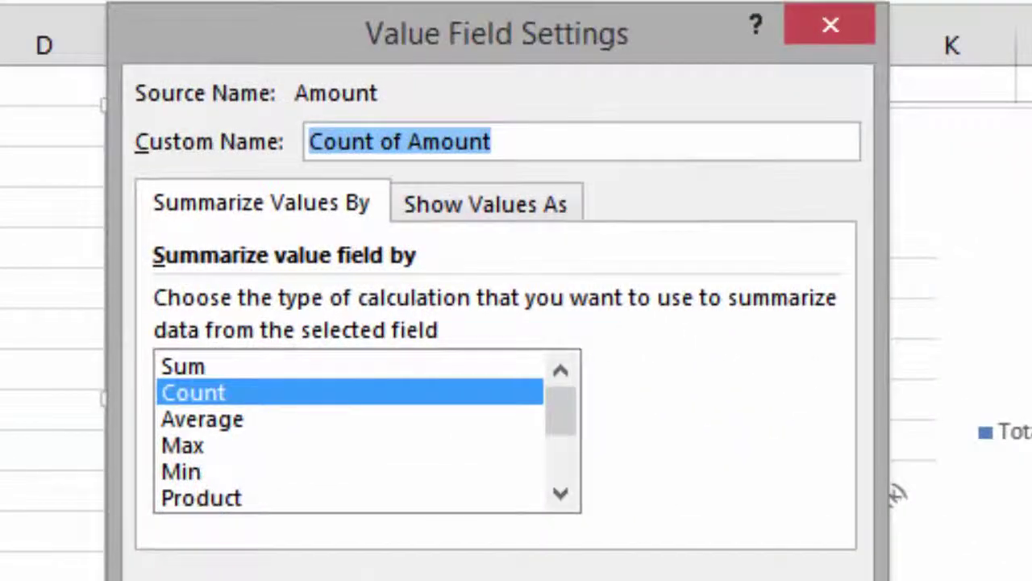
pyautogui.click(184, 366)
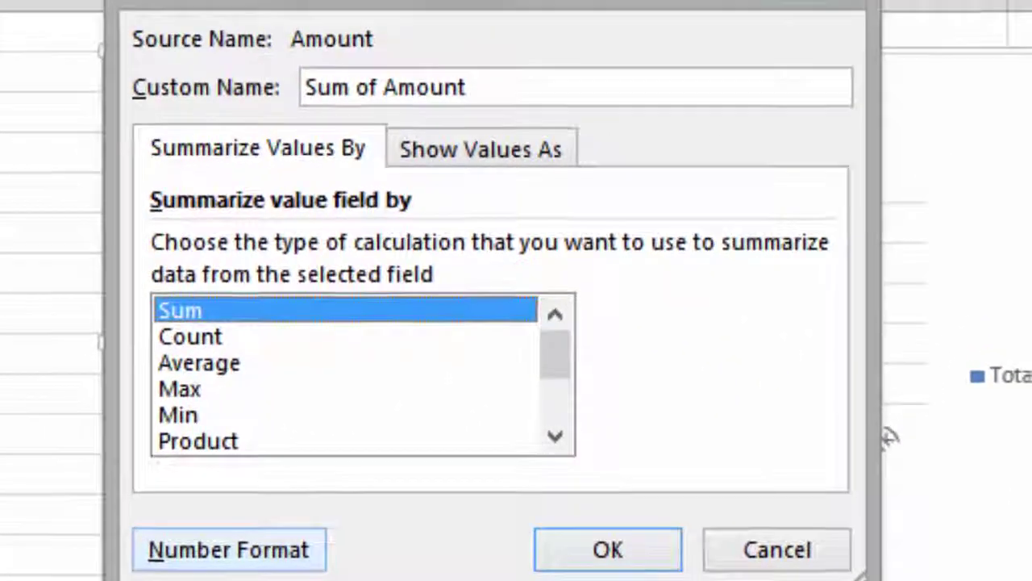
pyautogui.click(229, 550)
pyautogui.click(131, 204)
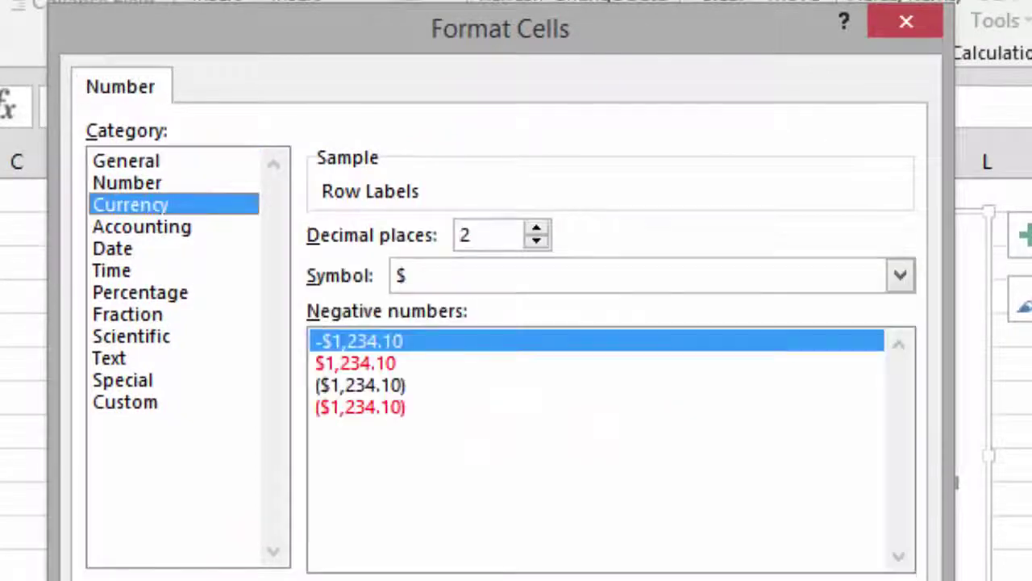
pyautogui.click(536, 241)
pyautogui.click(537, 242)
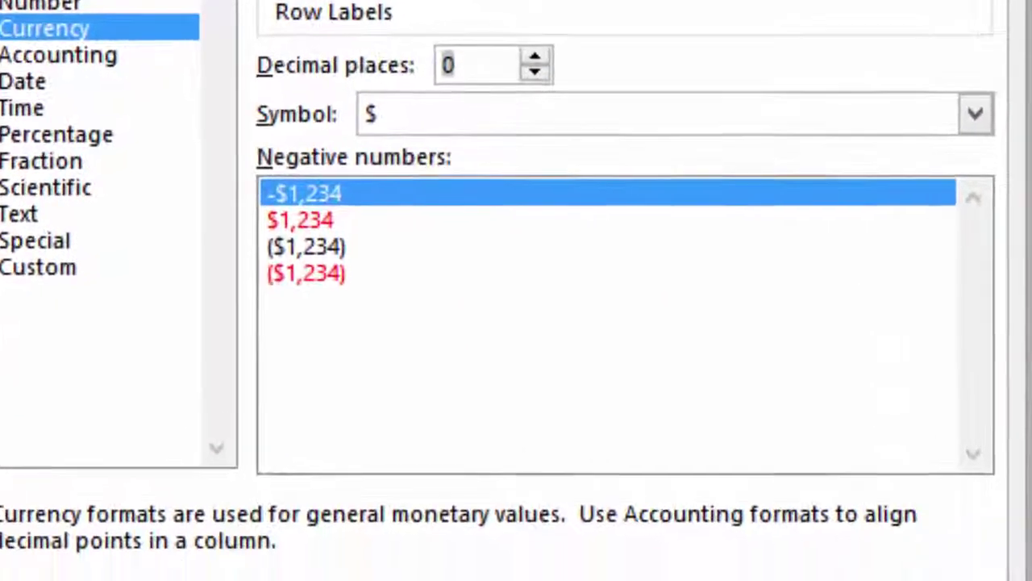
pyautogui.press('Return')
pyautogui.press('Return')
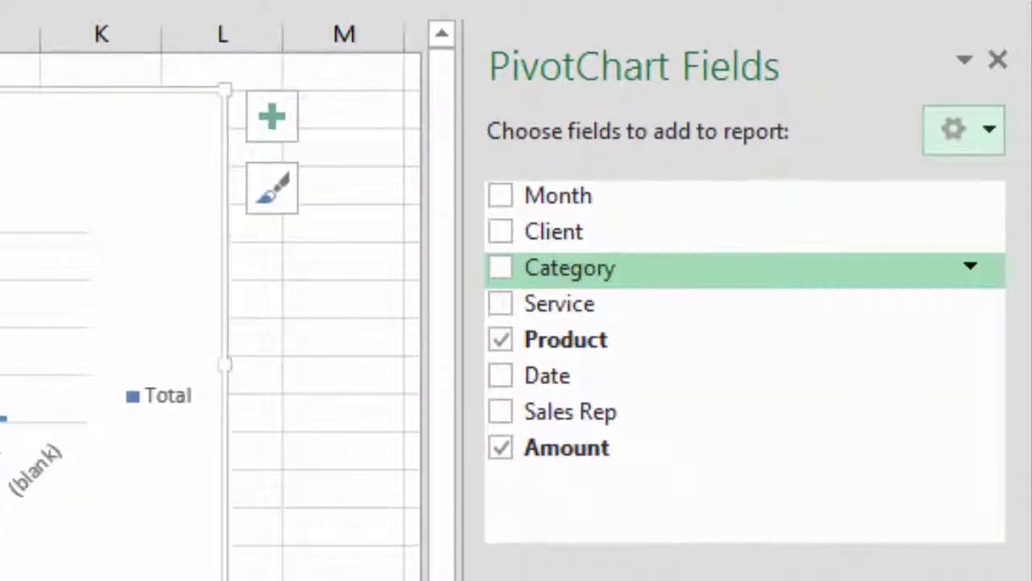
# - Add the Category field to the PivotChart and select the Row Labels and Column Labels header cells of the pivot table
pyautogui.click(500, 268)
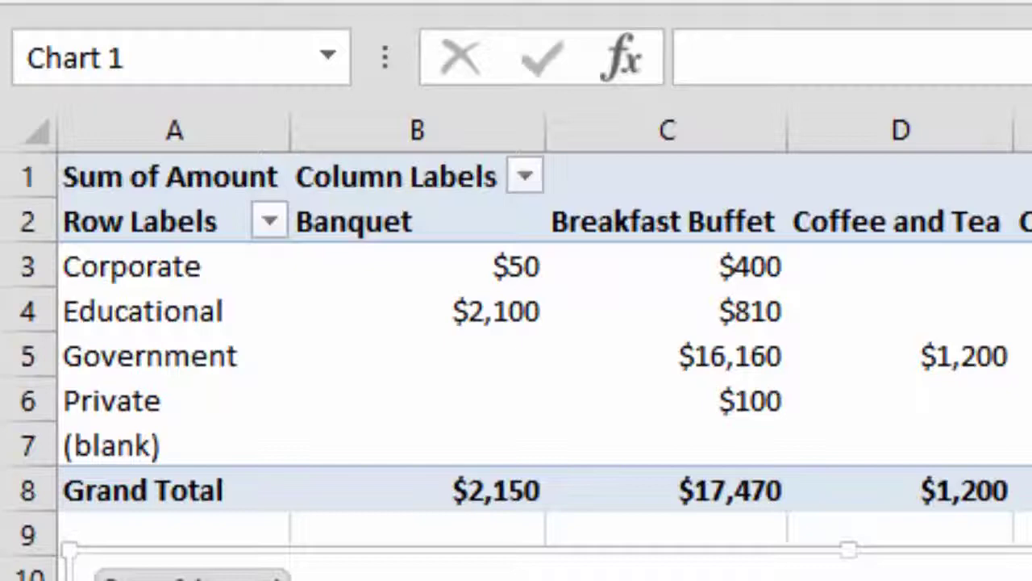
pyautogui.click(153, 221)
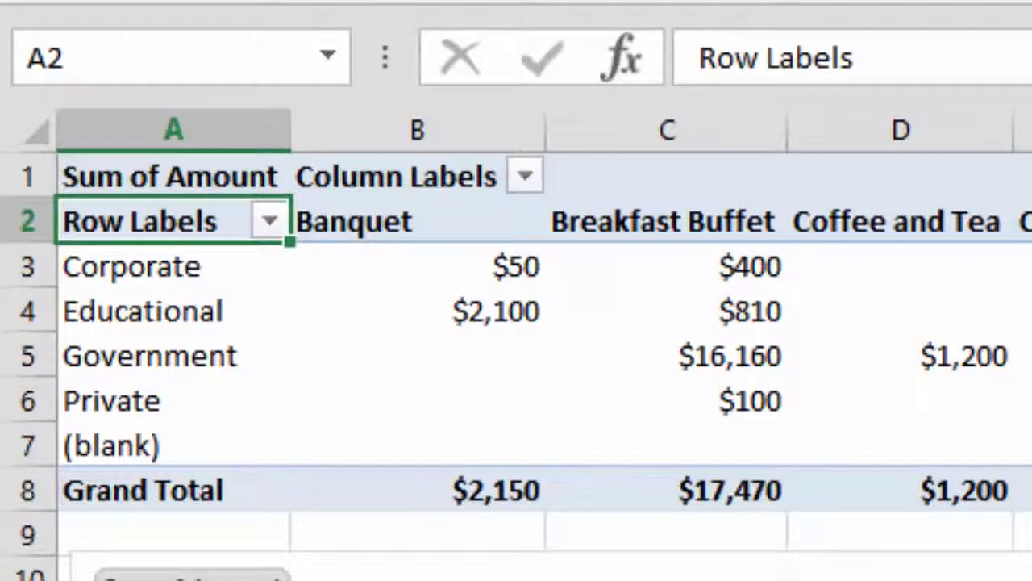
pyautogui.click(396, 177)
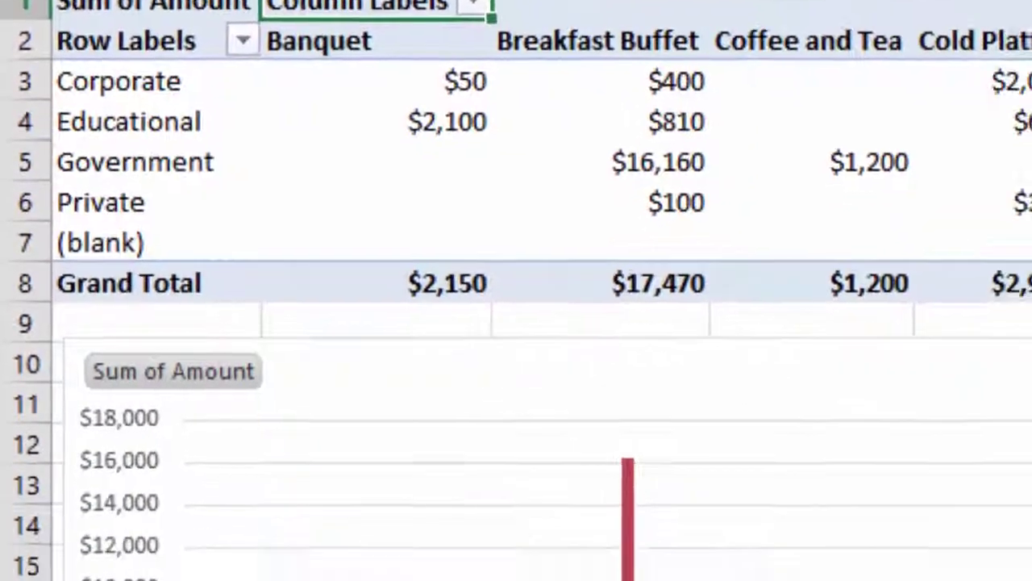
# - Filter the pivot table's column labels to show only Edible Fruit, Fruit and Veggies, and Hot Platter
pyautogui.click(525, 176)
pyautogui.click(104, 121)
pyautogui.click(104, 288)
pyautogui.click(104, 317)
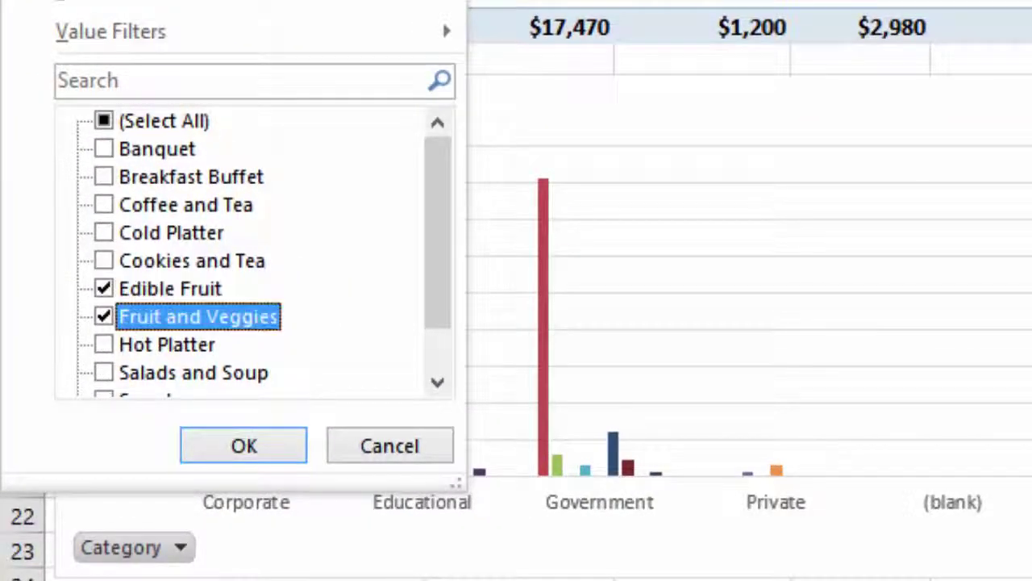
pyautogui.click(104, 344)
pyautogui.click(244, 446)
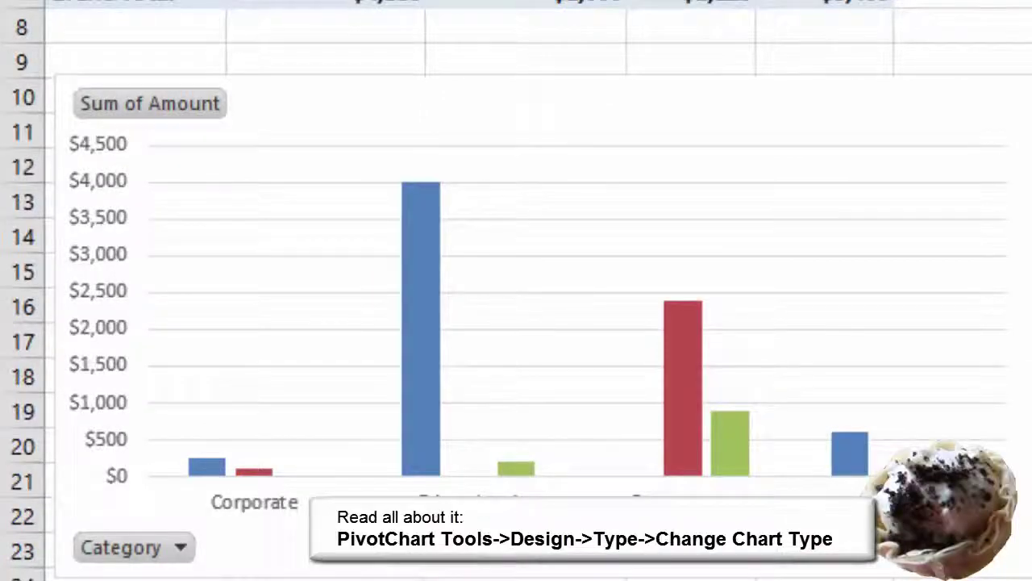
# - Change the PivotChart's type to Stacked Column
pyautogui.click(564, 107)
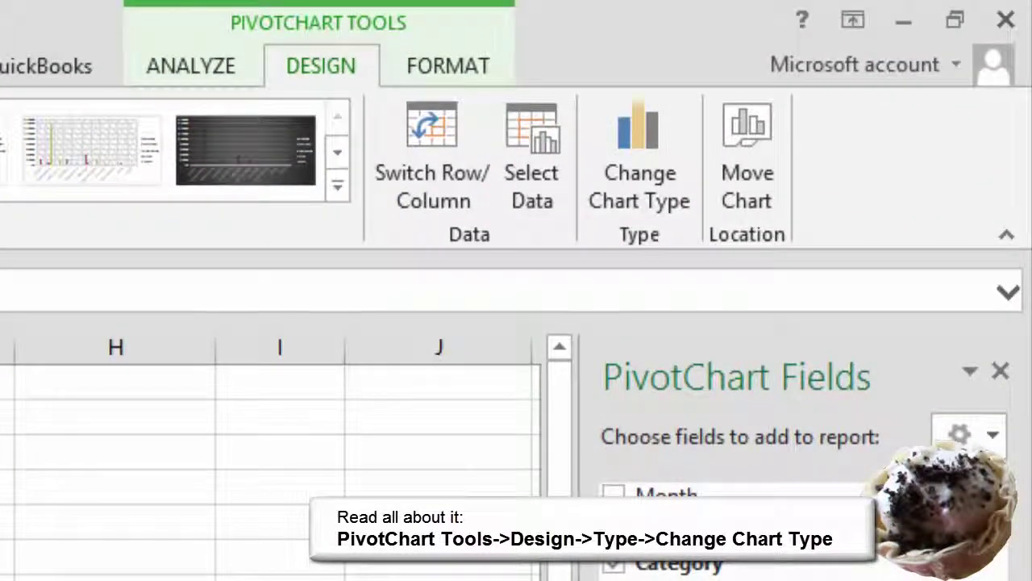
pyautogui.click(639, 162)
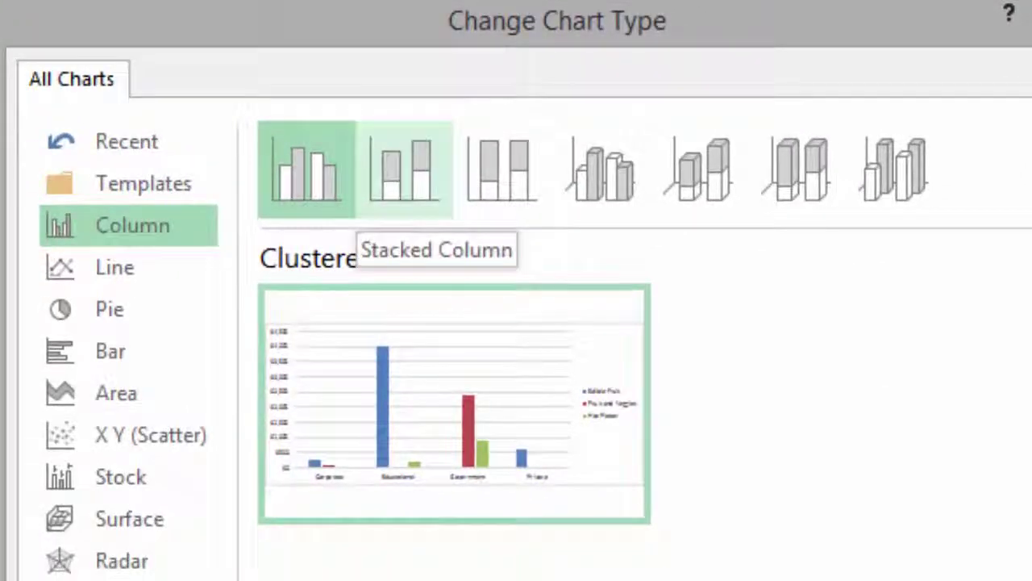
pyautogui.click(404, 170)
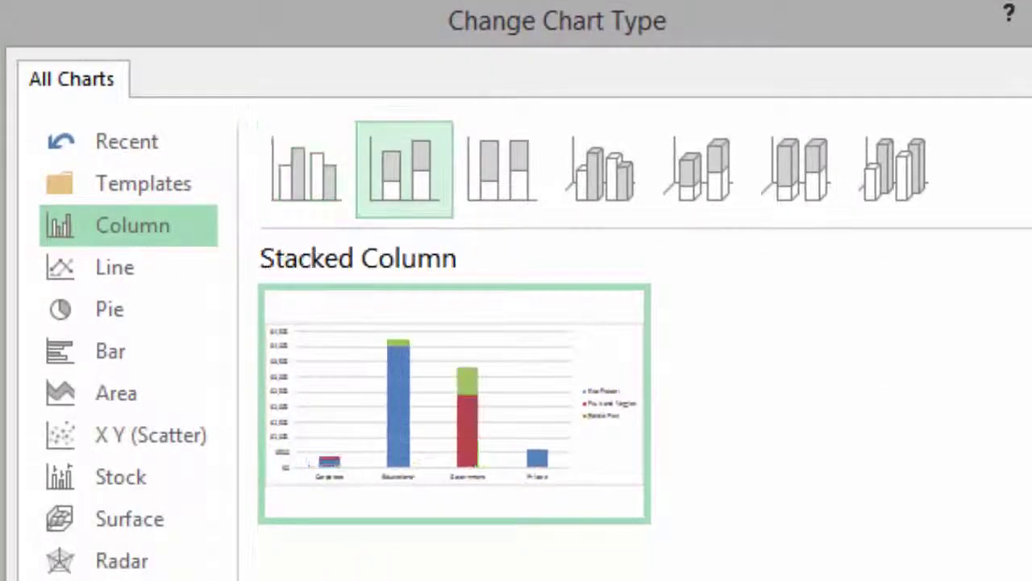
pyautogui.press('Return')
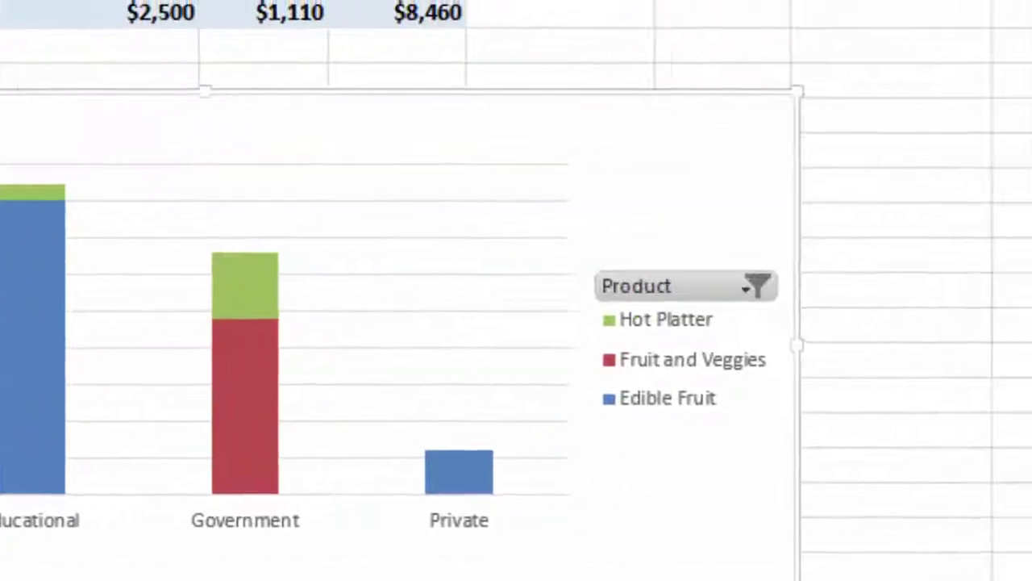
# - Apply the last chart style, with bevelled columns, to the PivotChart
pyautogui.click(705, 193)
pyautogui.scroll(-5, 903, 354)
pyautogui.scroll(-4, 903, 355)
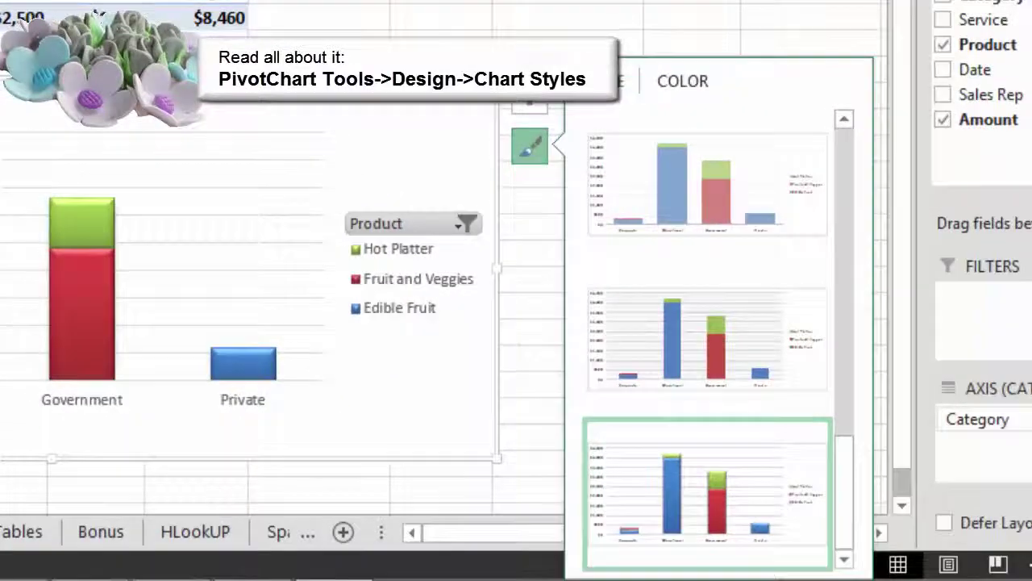
pyautogui.press('Escape')
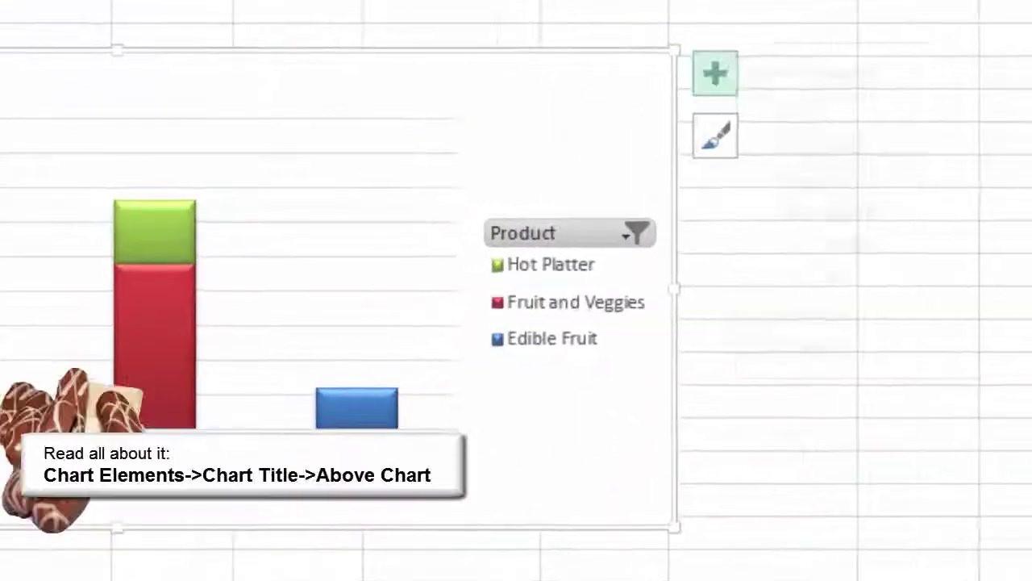
# - Add the title "New Product Sales" above the chart and apply a quick layout that includes a vertical axis title
pyautogui.click(529, 95)
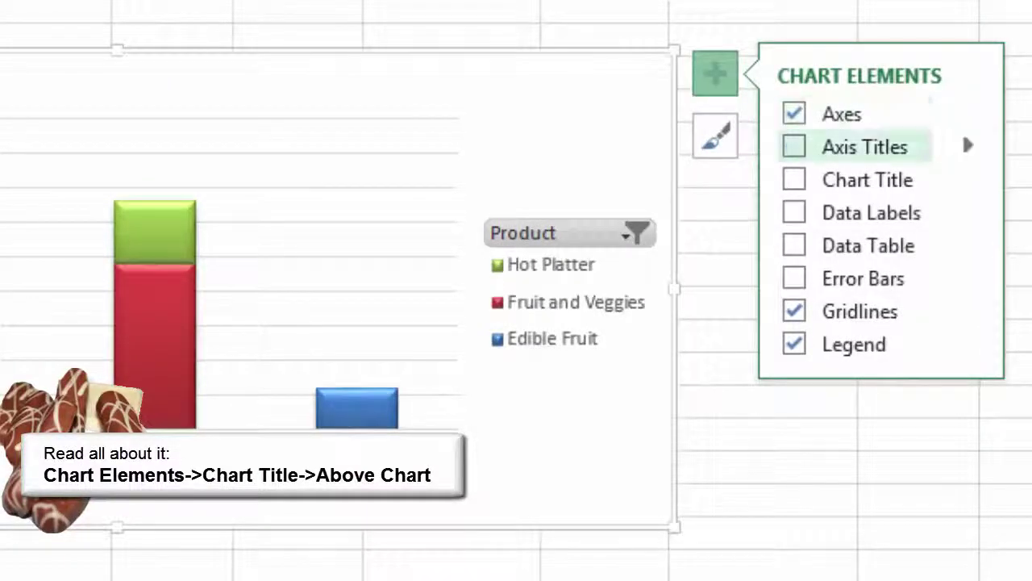
pyautogui.click(795, 179)
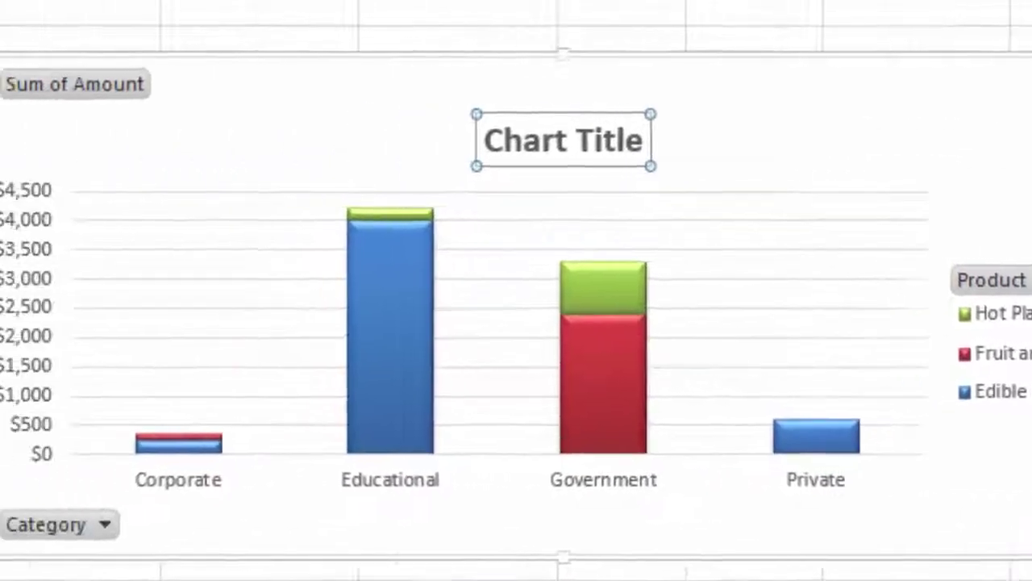
pyautogui.doubleClick(86, 133)
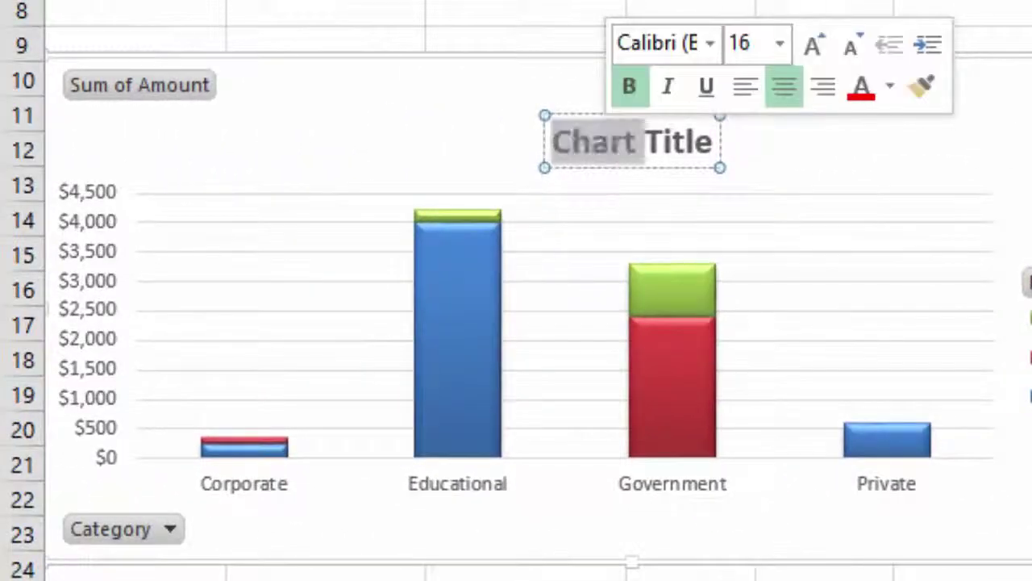
pyautogui.hotkey('ctrl', 'a')
pyautogui.write('Ne')
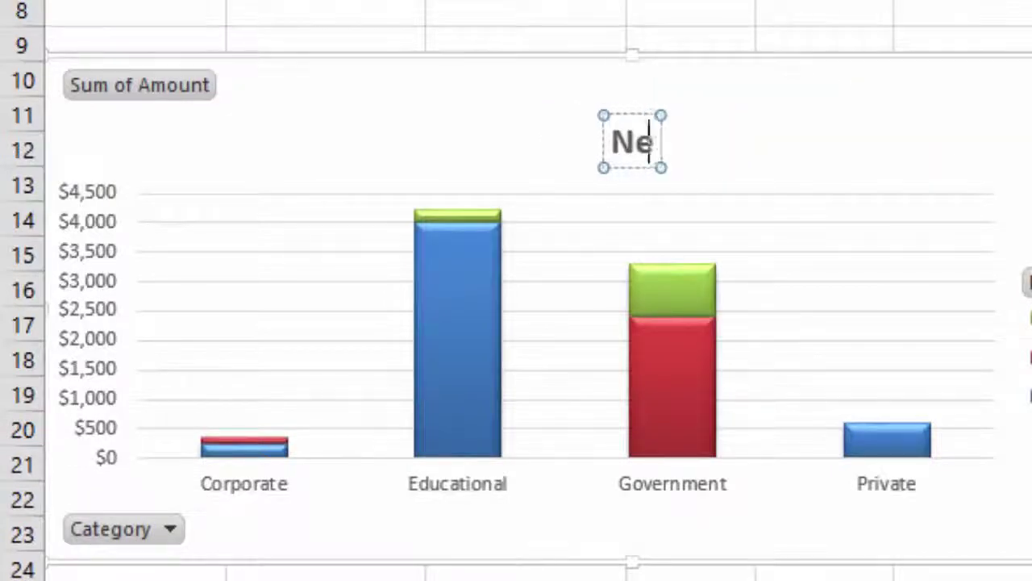
pyautogui.write('w Product Sa')
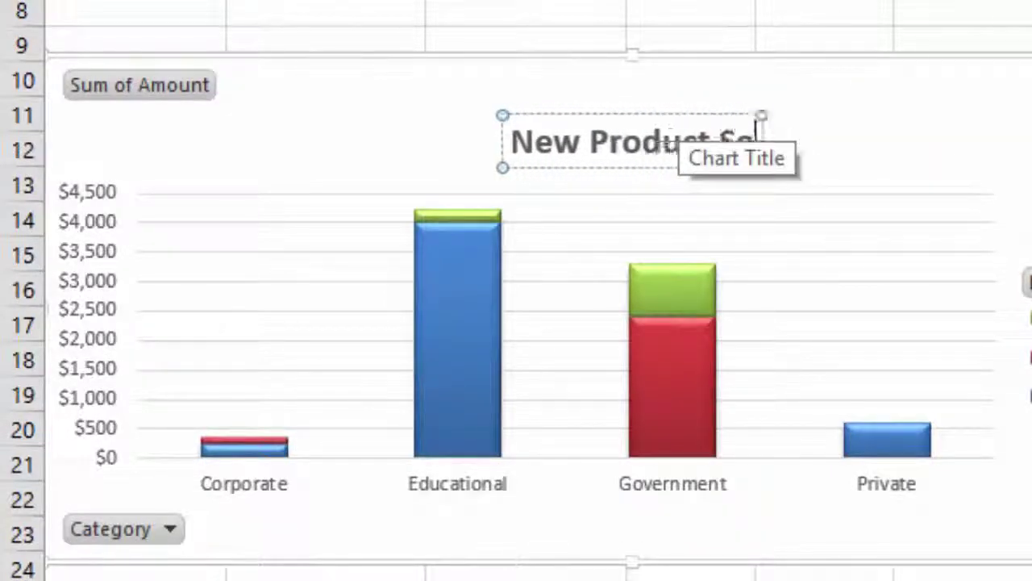
pyautogui.write('les')
pyautogui.press('Escape')
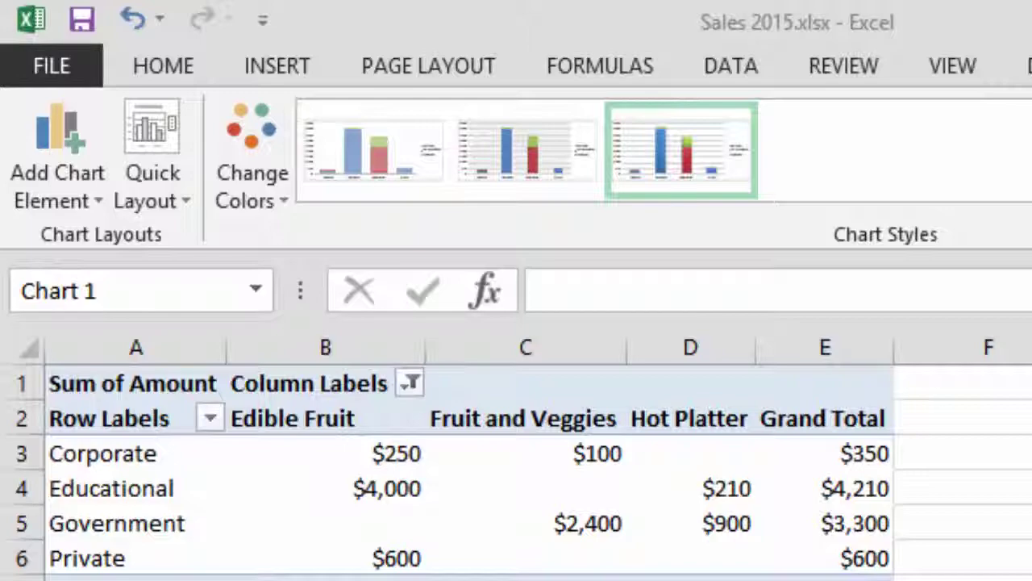
pyautogui.click(153, 185)
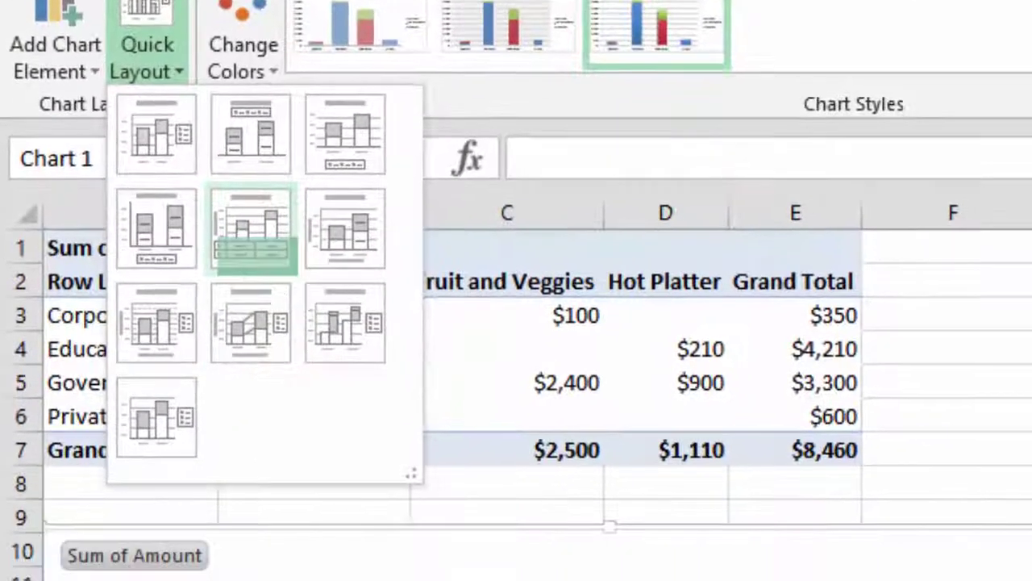
pyautogui.click(259, 363)
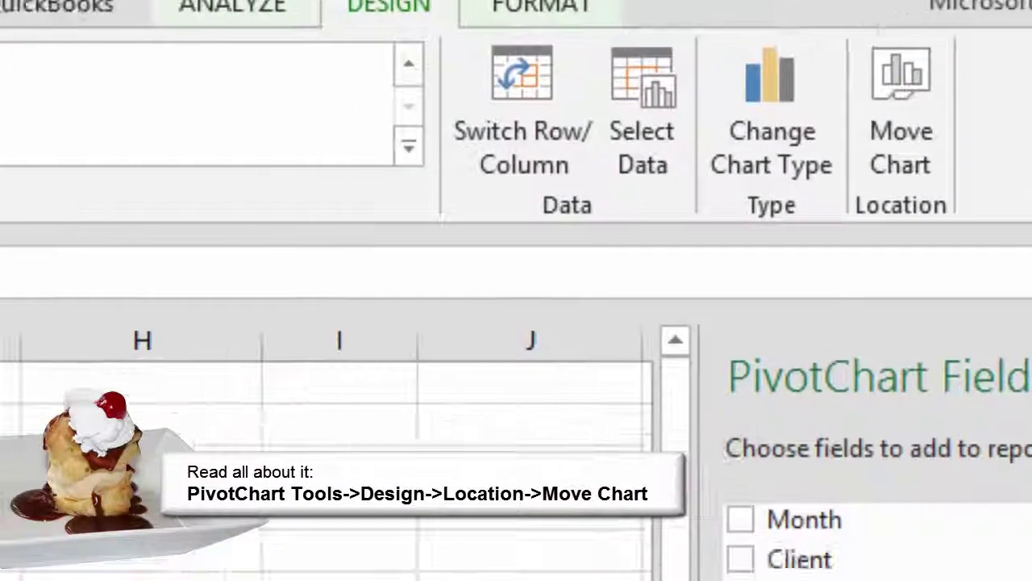
pyautogui.click(731, 189)
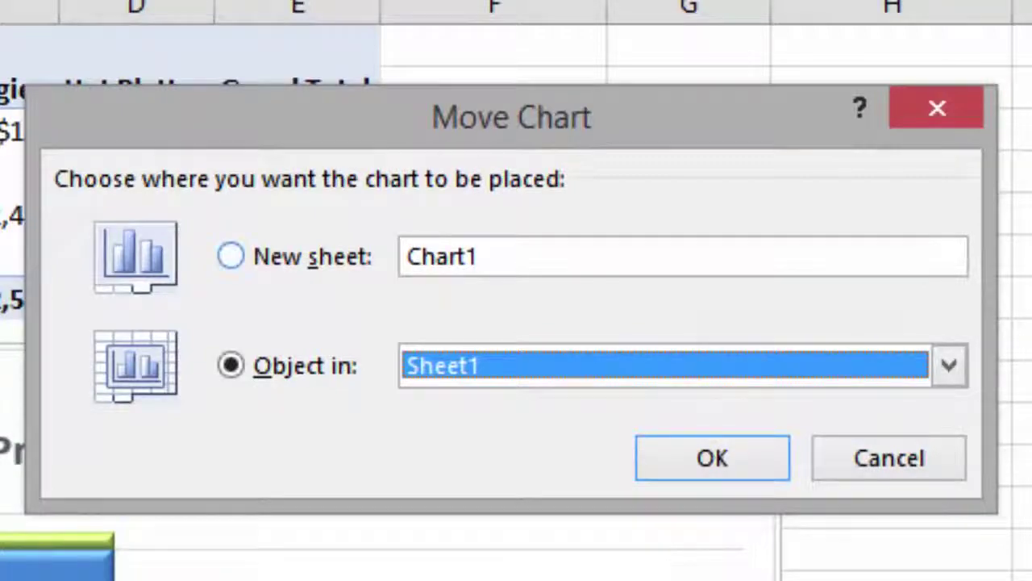
pyautogui.click(230, 256)
pyautogui.click(889, 458)
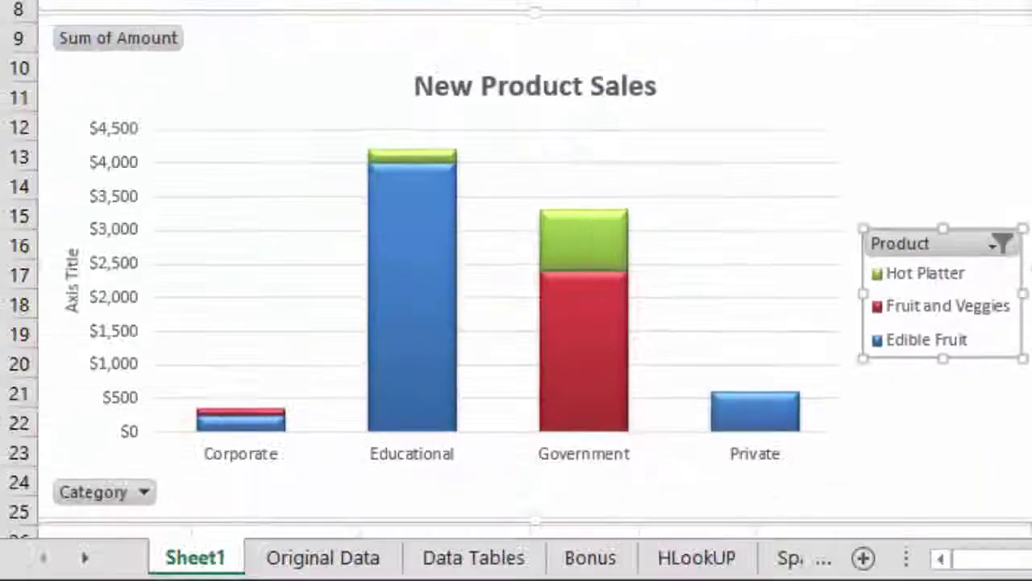
# - Show Sales Rep detail for the products in the chart's legend
pyautogui.click(942, 306)
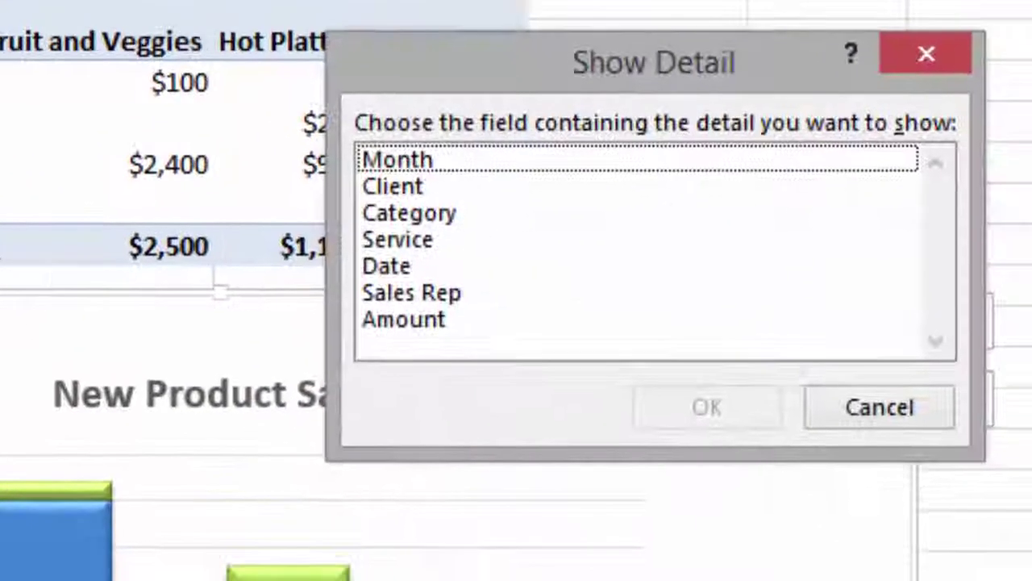
pyautogui.click(436, 293)
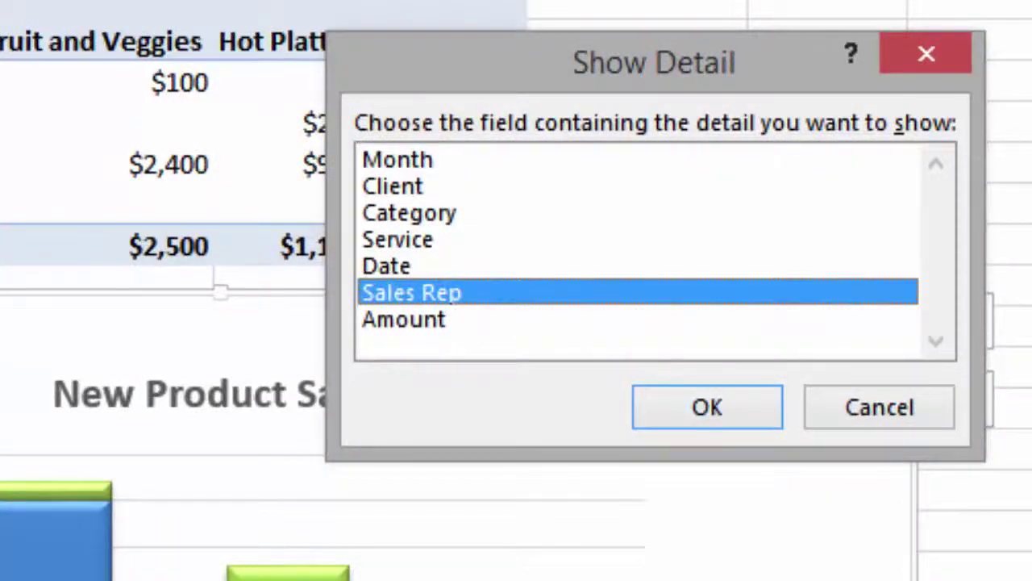
pyautogui.press('Return')
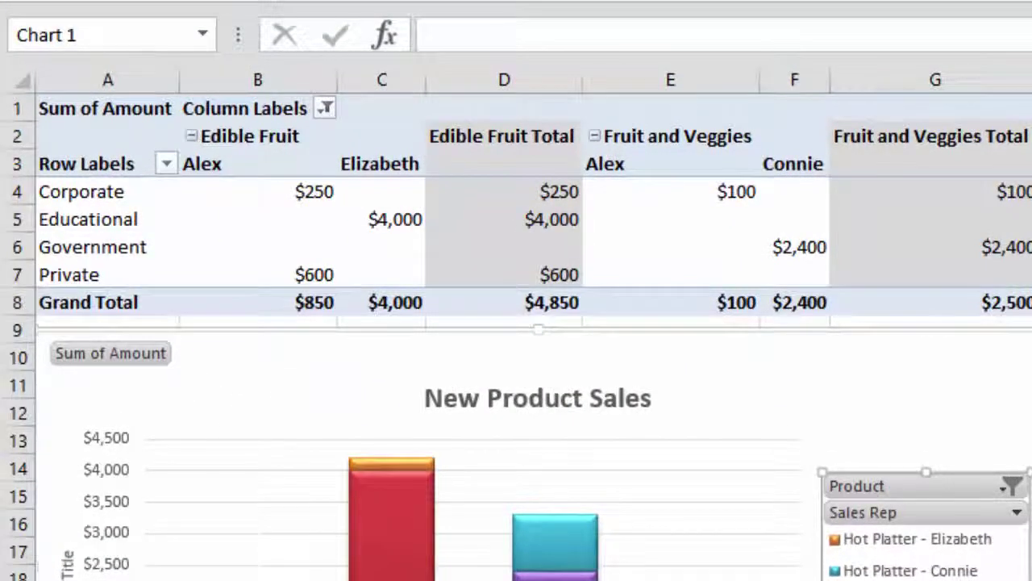
pyautogui.click(926, 512)
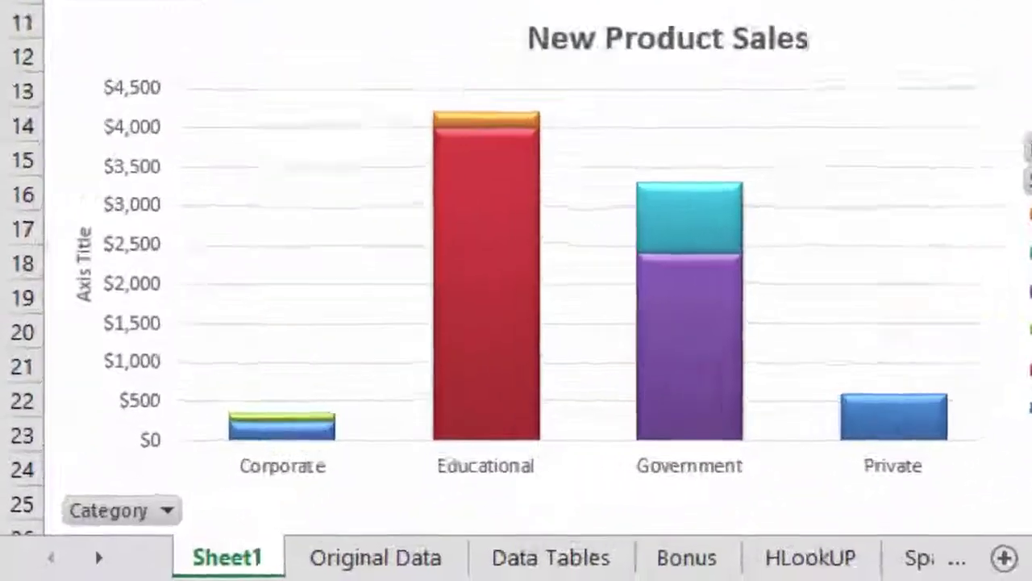
# - Rename the pivot sheet as "PivotTable by Category"
pyautogui.doubleClick(106, 569)
pyautogui.write('Pivot')
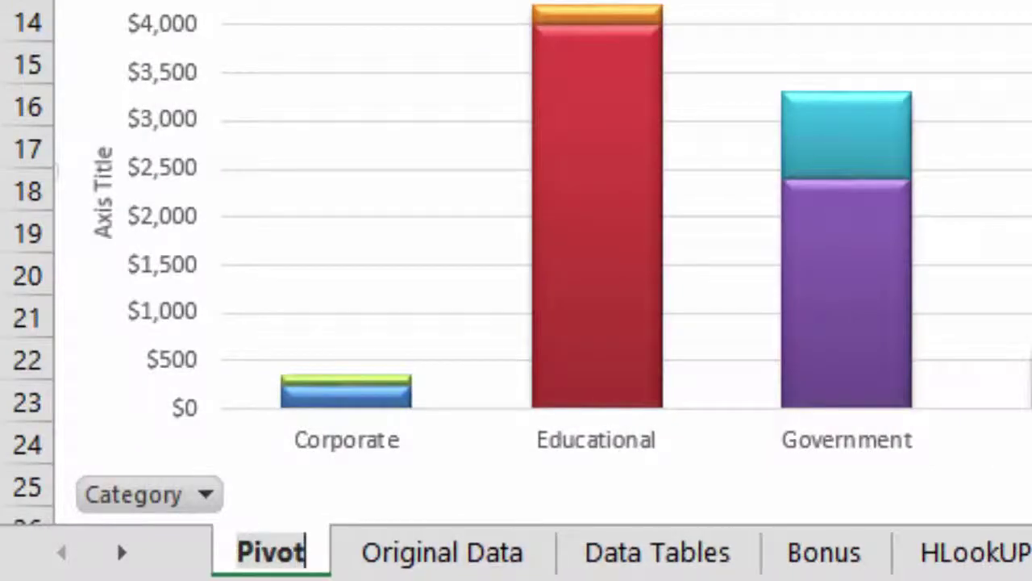
pyautogui.write('Table by')
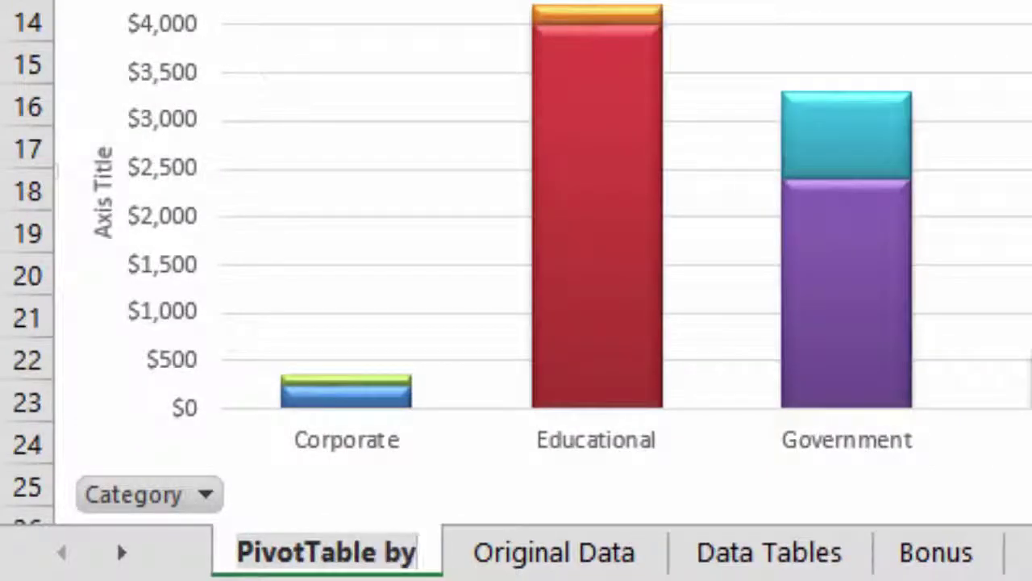
pyautogui.write(' Category')
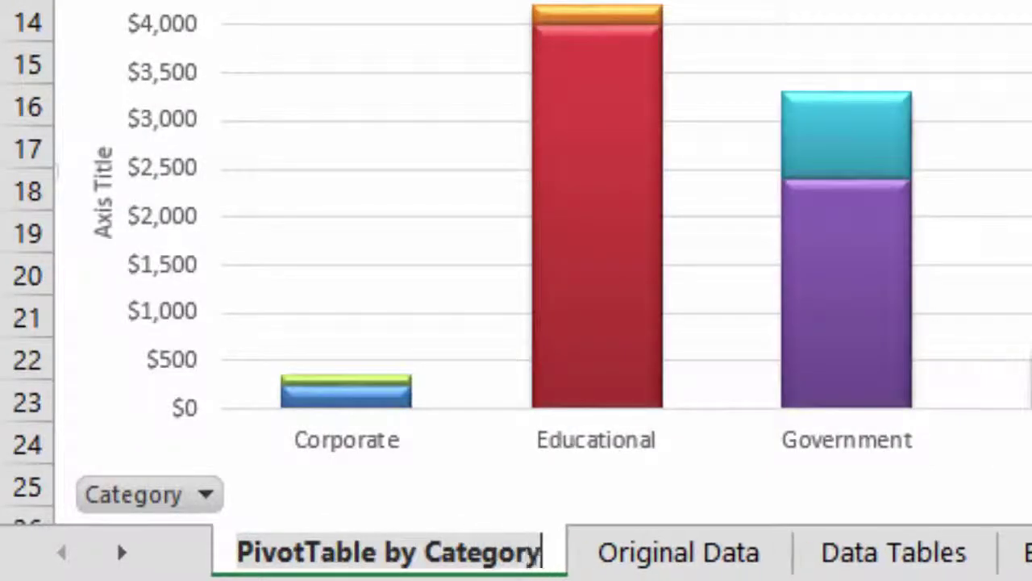
# - Create a PivotChart on a new worksheet from all columns of the Original Data sheet
pyautogui.click(678, 553)
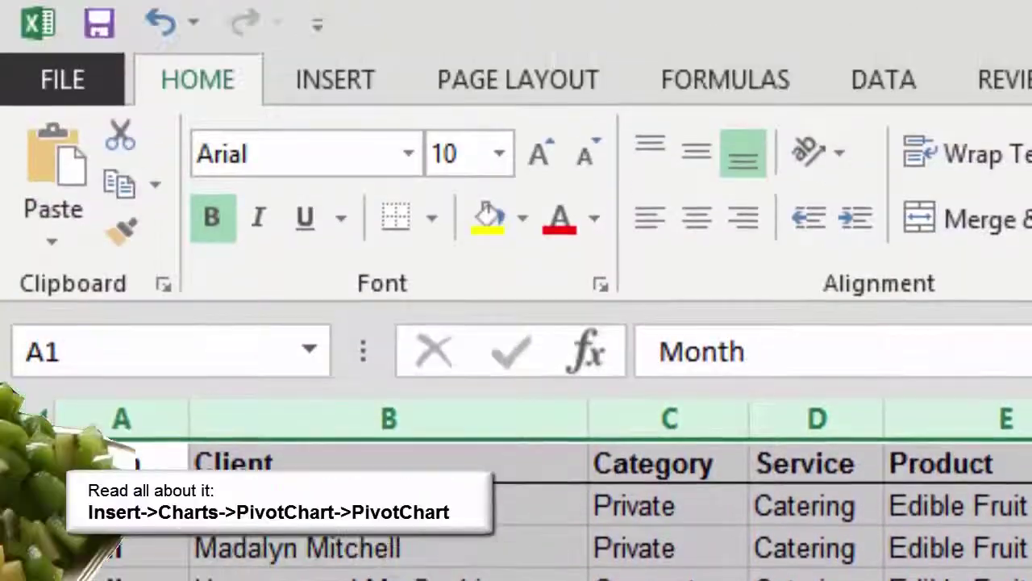
pyautogui.click(37, 418)
pyautogui.click(335, 79)
pyautogui.click(951, 88)
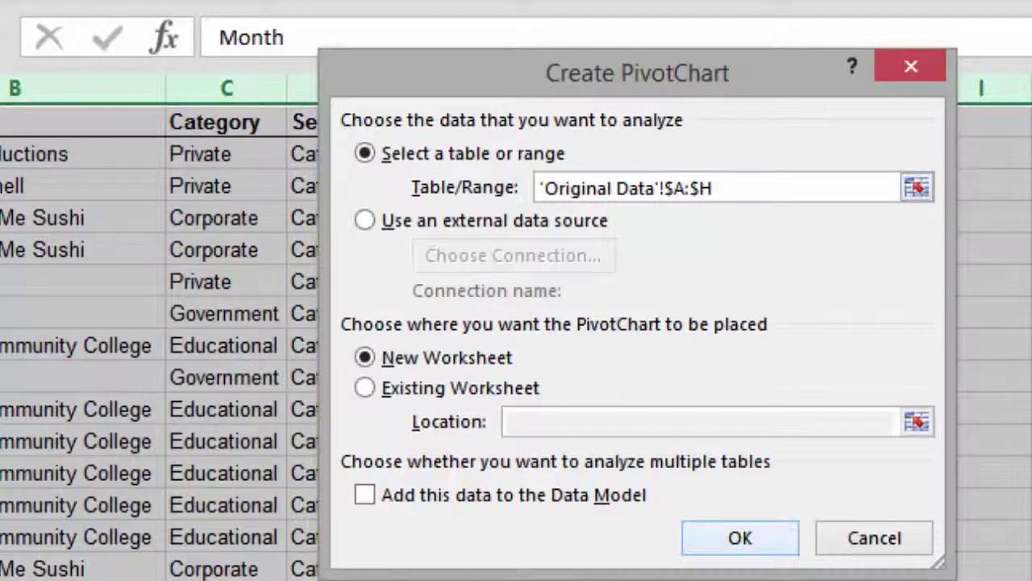
pyautogui.press('Return')
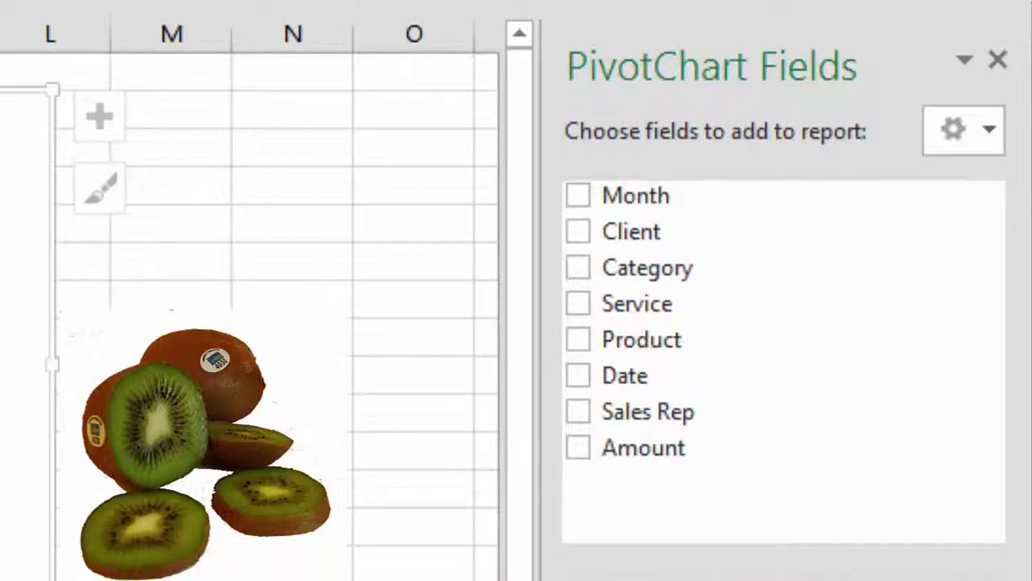
# - Plot Amount by Month in the new PivotChart and summarize the Amount values by Sum
pyautogui.moveTo(635, 196); pyautogui.dragTo(899, 354)
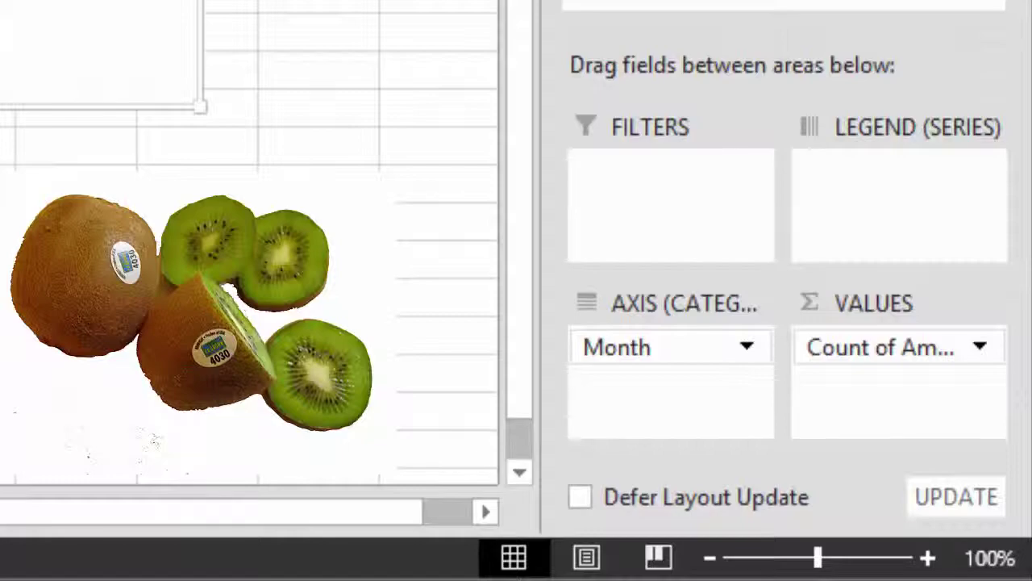
pyautogui.click(979, 347)
pyautogui.click(755, 302)
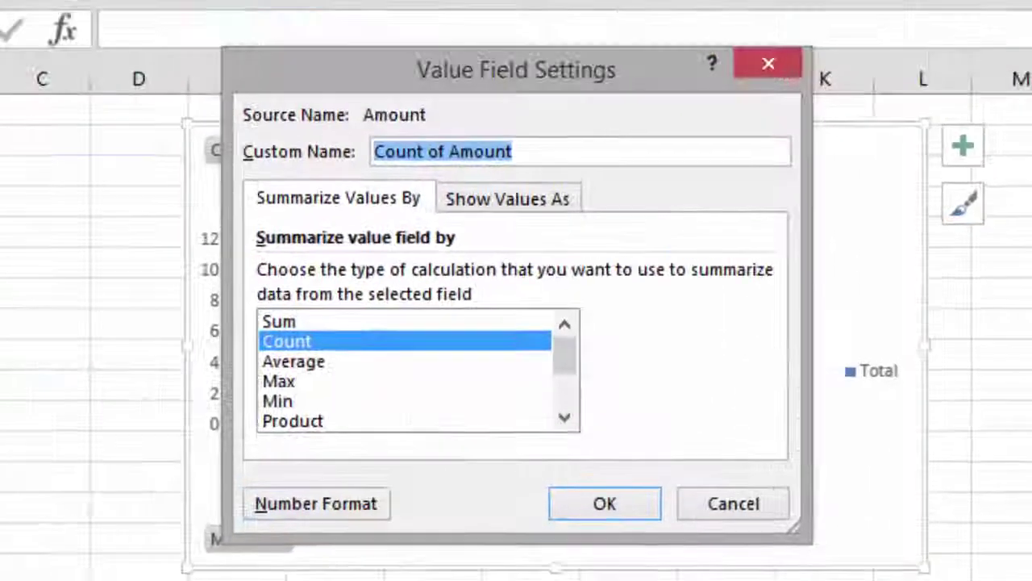
pyautogui.click(279, 321)
# - Format the summed amounts as Currency with the $ symbol and no decimal places
pyautogui.click(316, 503)
pyautogui.click(182, 118)
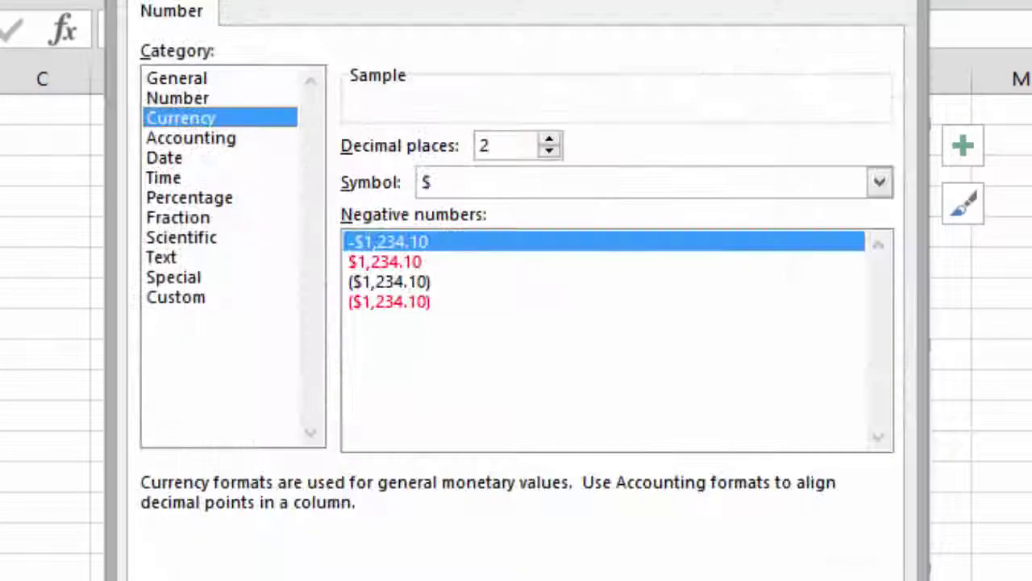
pyautogui.write('4')
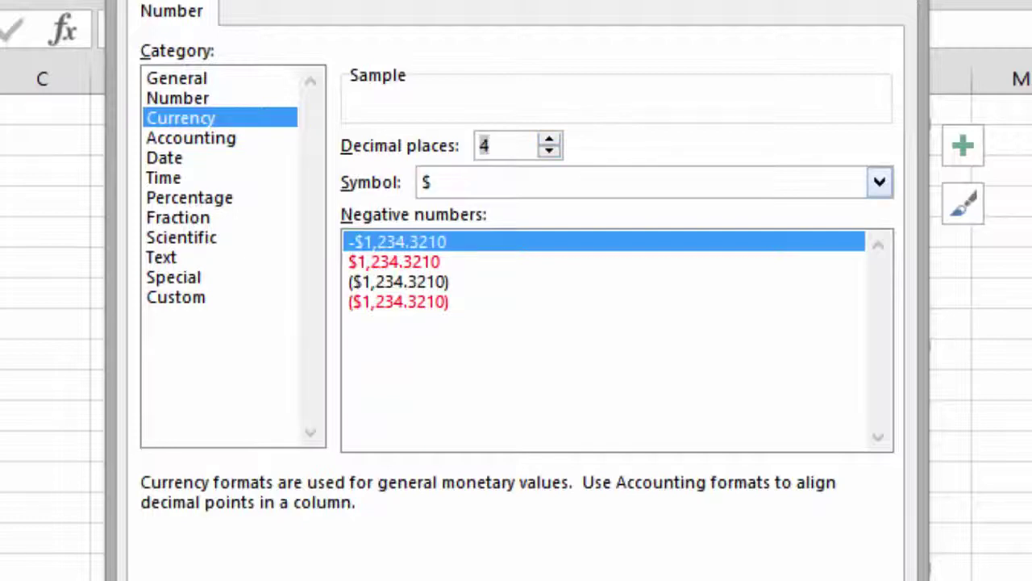
pyautogui.press('Up')
pyautogui.press('Up')
pyautogui.press('Up')
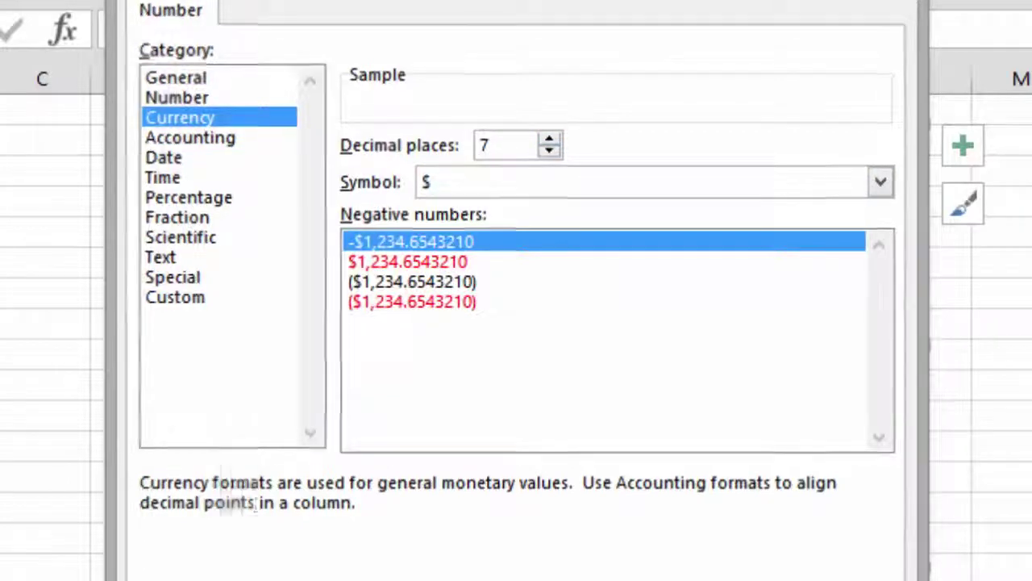
pyautogui.press('Escape')
pyautogui.click(733, 502)
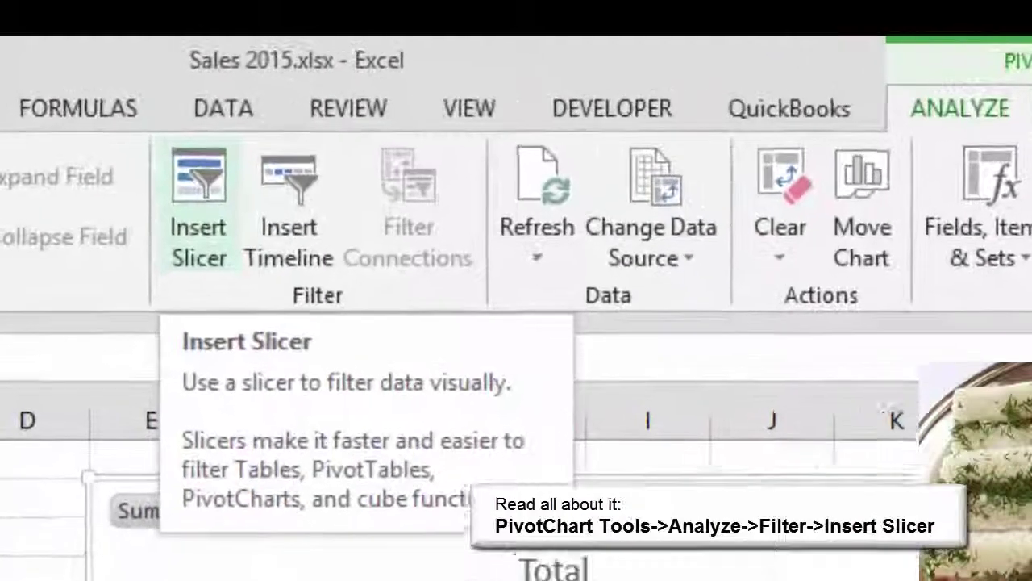
# - Insert slicers for the Category and Product fields of the PivotChart
pyautogui.click(198, 208)
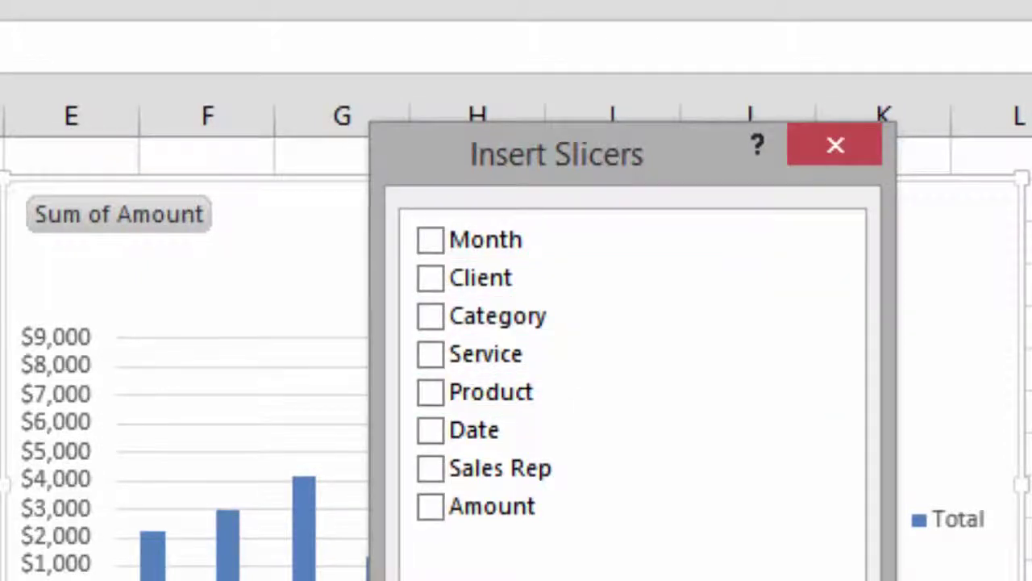
pyautogui.click(431, 316)
pyautogui.press('Return')
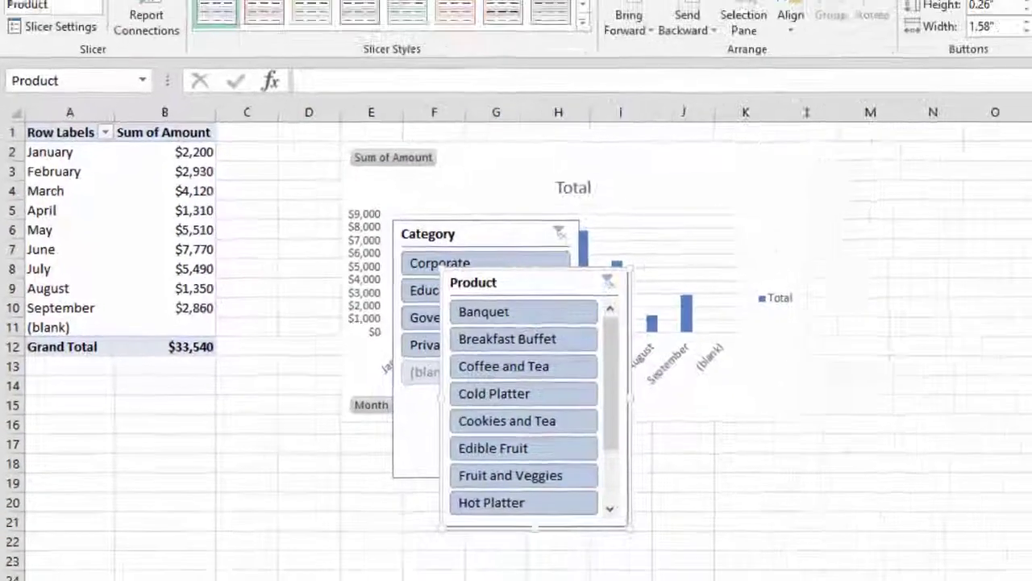
# - Arrange the Category and Product slicers side by side beside the chart and apply the solid orange style to the Product slicer
pyautogui.moveTo(645, 283); pyautogui.dragTo(814, 258)
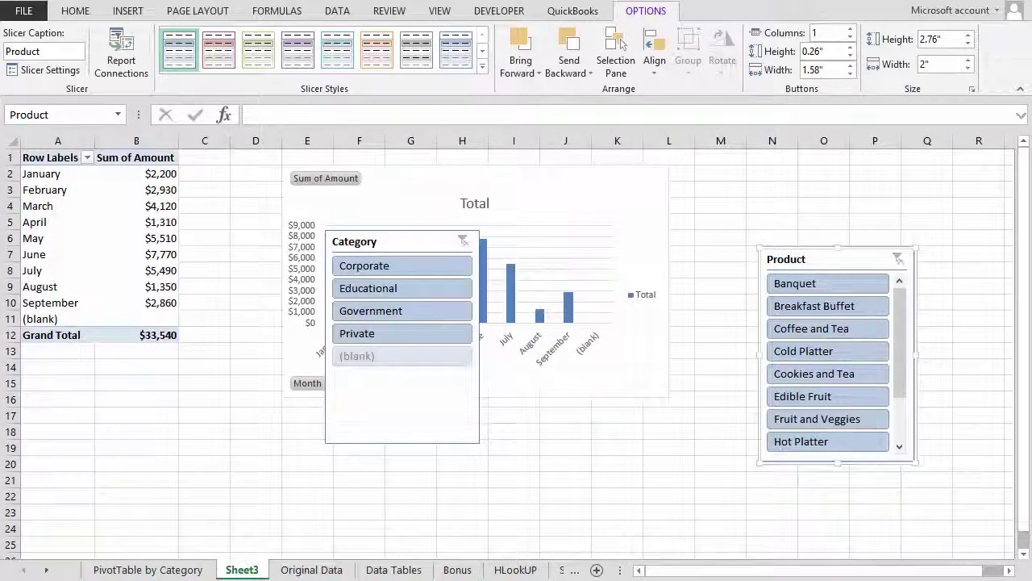
pyautogui.moveTo(387, 242); pyautogui.dragTo(691, 202)
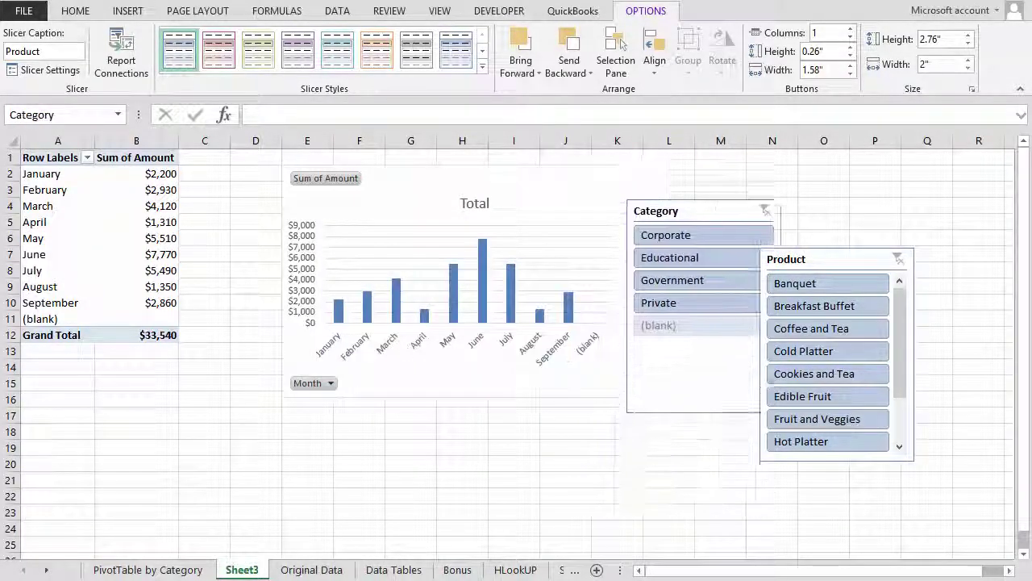
pyautogui.moveTo(806, 259); pyautogui.dragTo(856, 238)
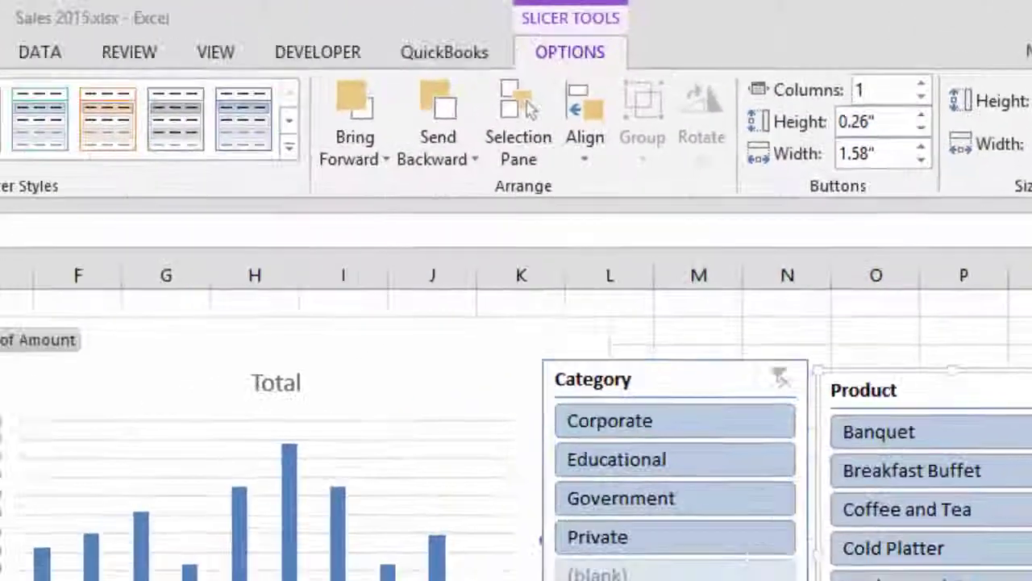
pyautogui.click(315, 99)
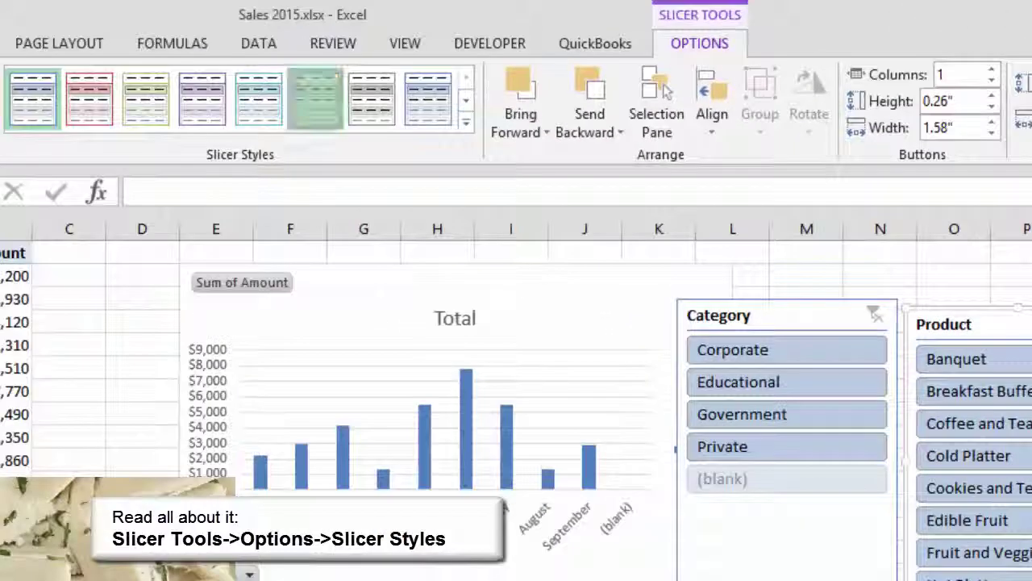
pyautogui.click(315, 99)
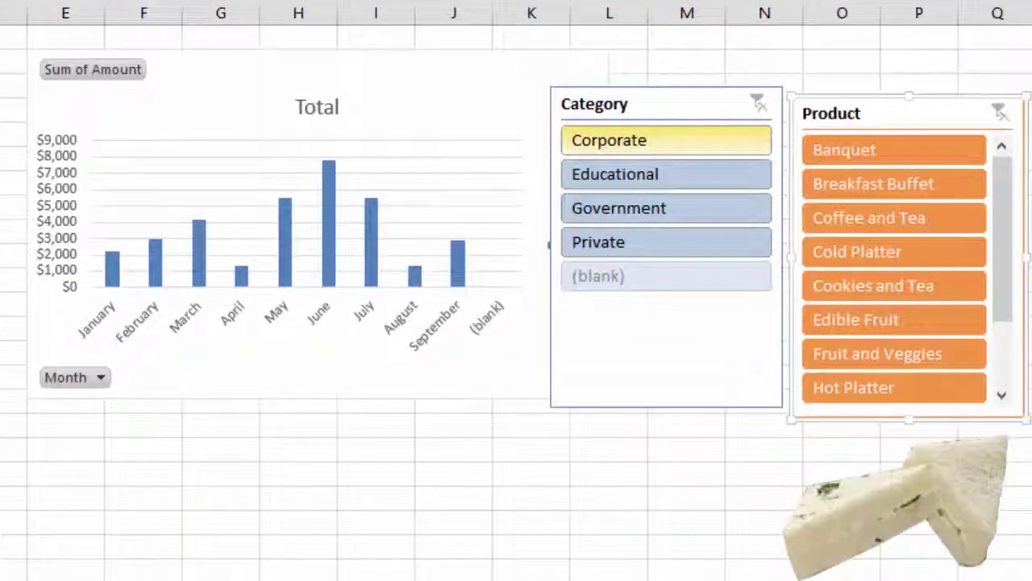
# - Filter the chart with the slicers to the Corporate category and, in turn, the Breakfast Buffet and Banquet products
pyautogui.click(609, 140)
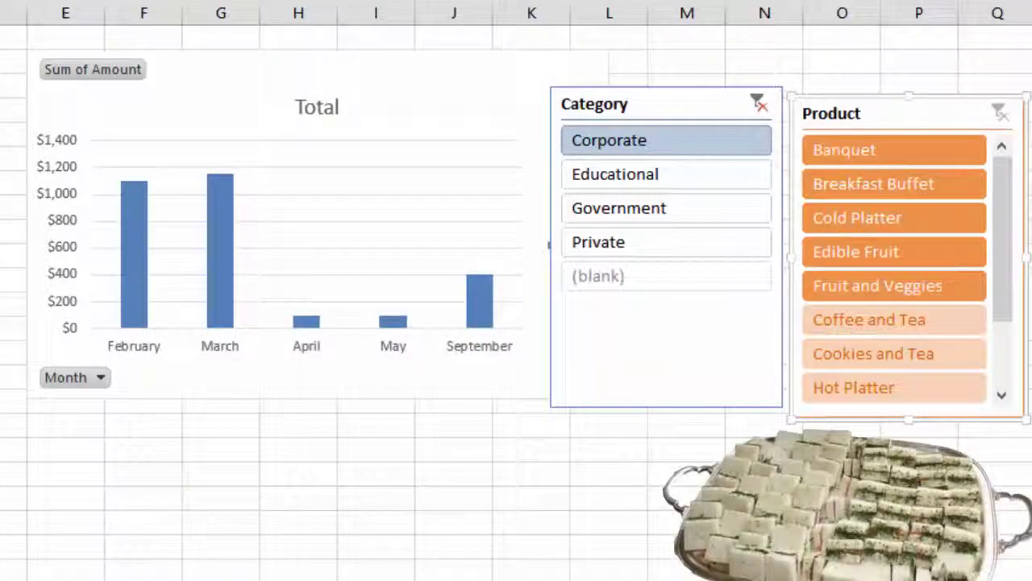
pyautogui.click(894, 183)
pyautogui.click(895, 150)
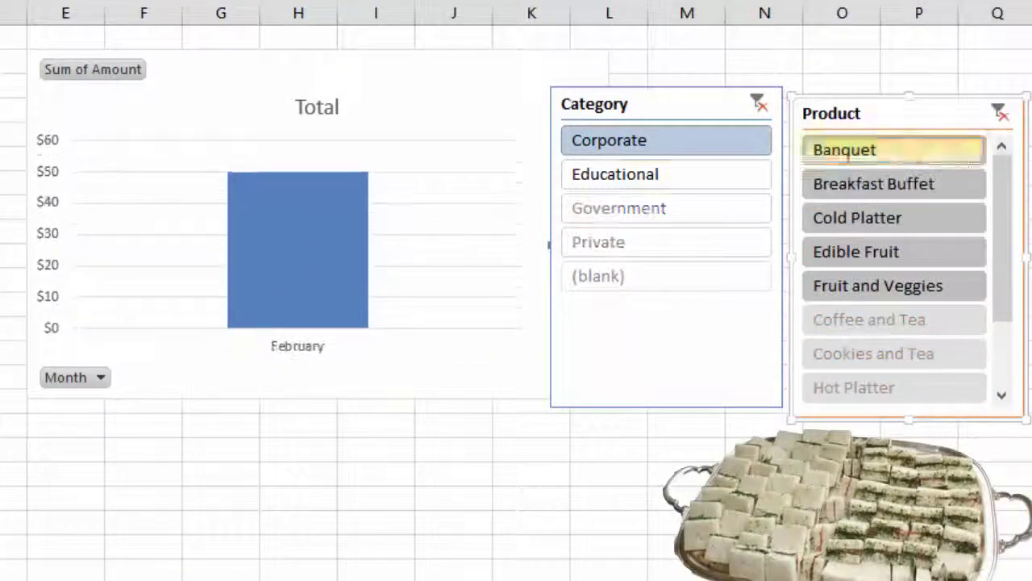
# - Switch the Category slicer to Educational, then clear the filters of both the Category and Product slicers
pyautogui.click(666, 174)
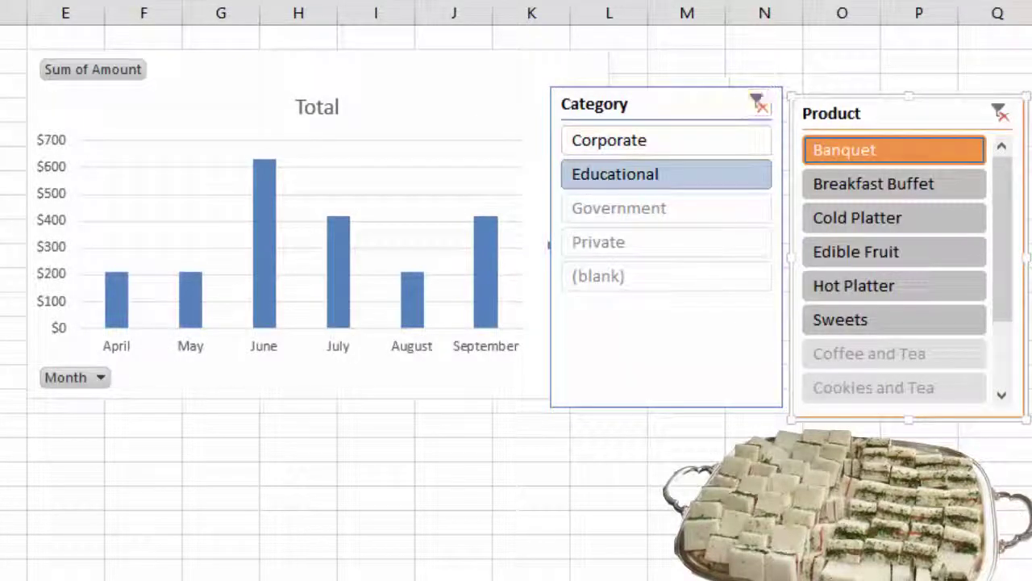
pyautogui.click(758, 103)
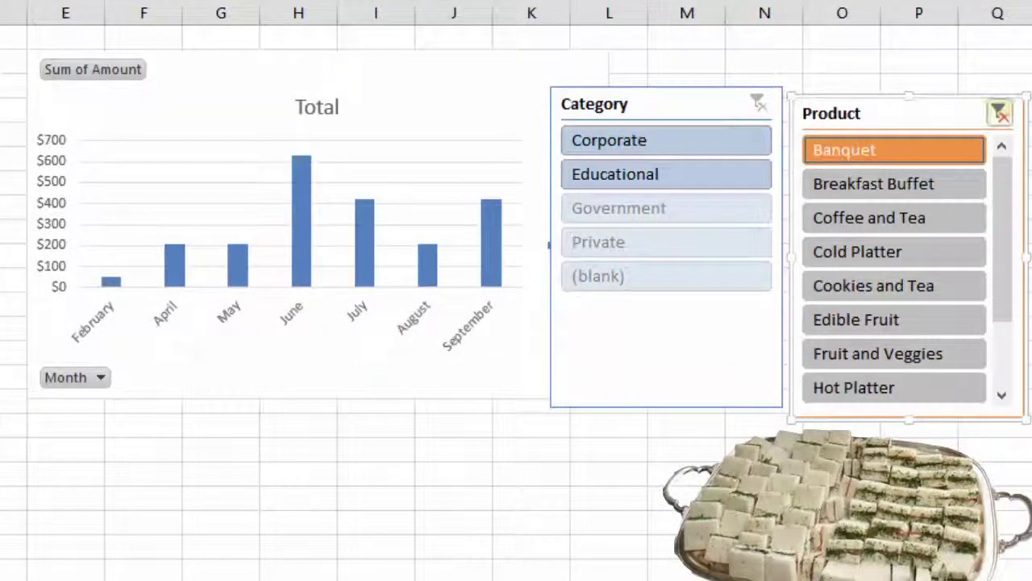
pyautogui.click(999, 113)
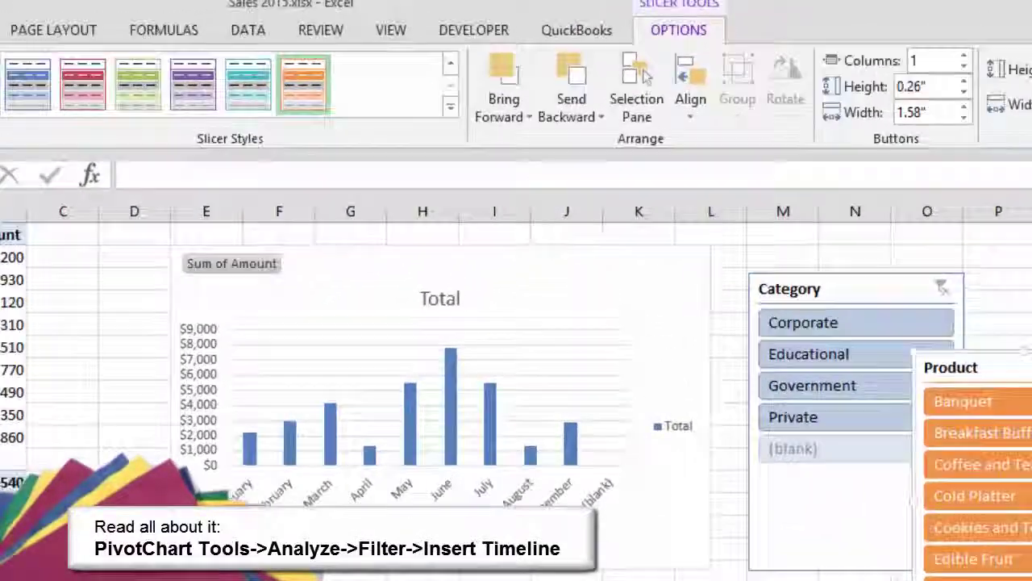
# - Insert a timeline for the Date field of the PivotChart and widen it to match the chart's width
pyautogui.click(646, 283)
pyautogui.click(675, 30)
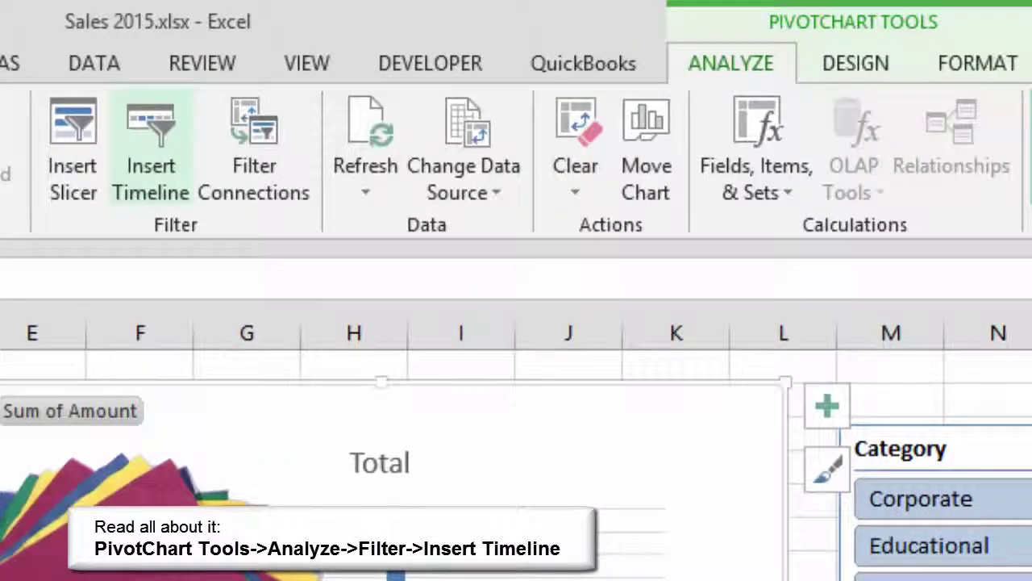
pyautogui.click(151, 149)
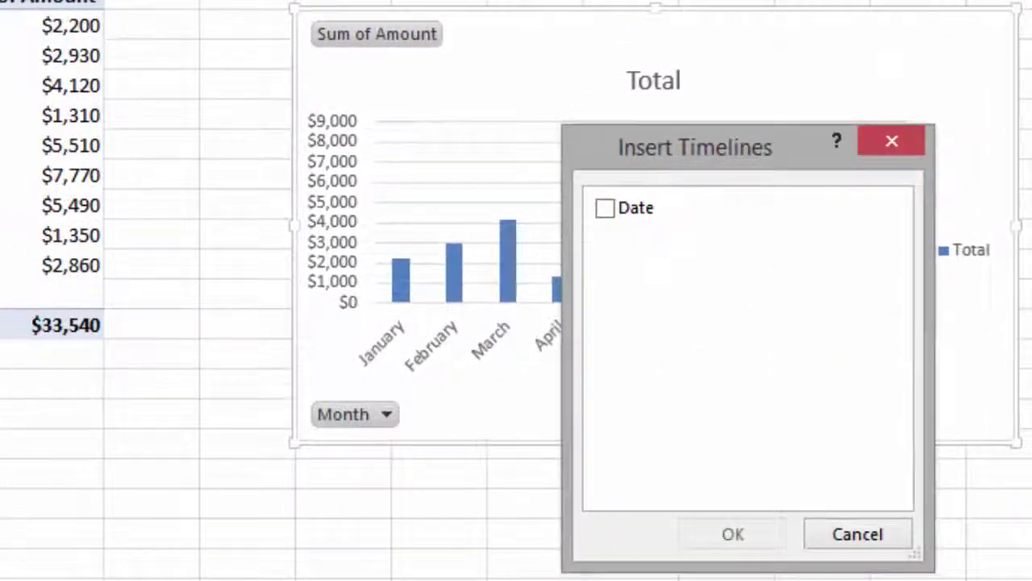
pyautogui.click(605, 208)
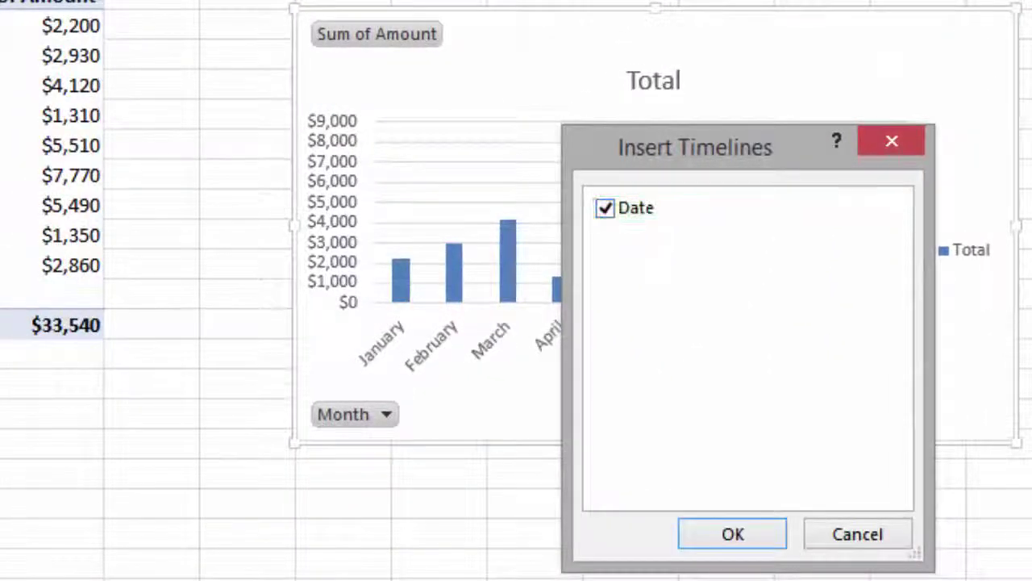
pyautogui.click(733, 534)
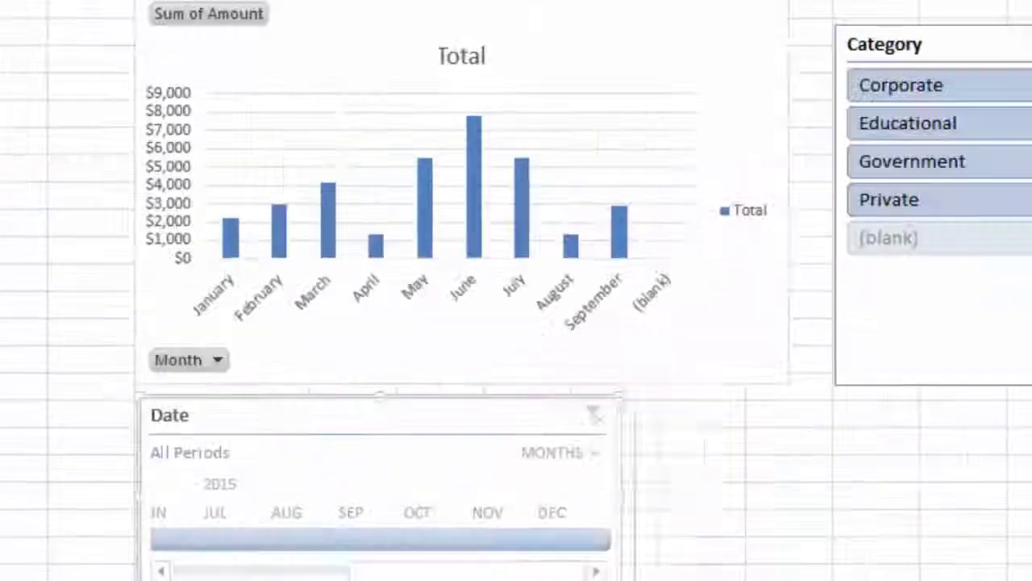
pyautogui.moveTo(754, 496); pyautogui.dragTo(787, 496)
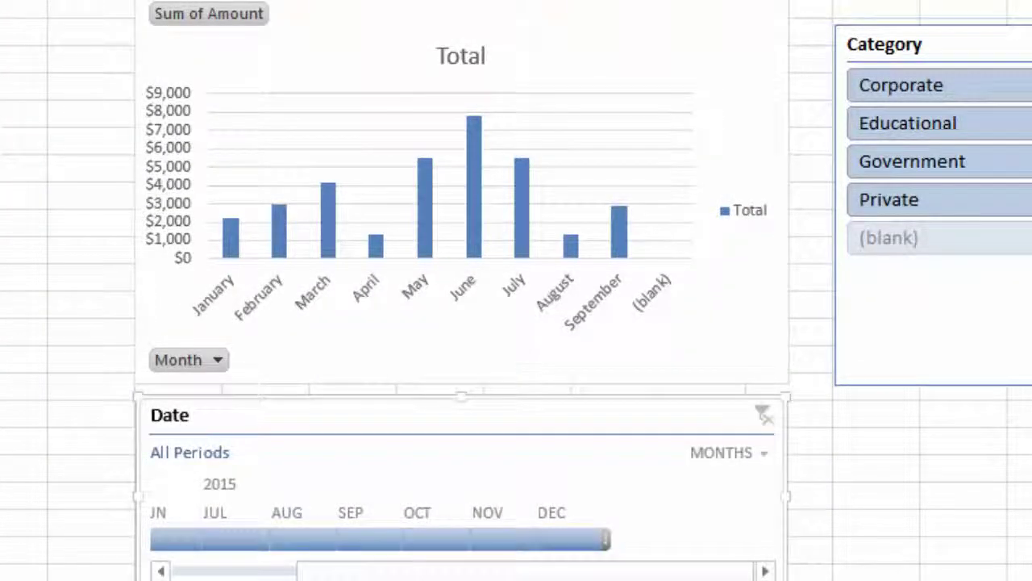
# - Filter the chart with the Date timeline to the months January through June 2015
pyautogui.moveTo(525, 570); pyautogui.dragTo(400, 571)
pyautogui.click(183, 538)
pyautogui.moveTo(249, 538); pyautogui.dragTo(184, 539)
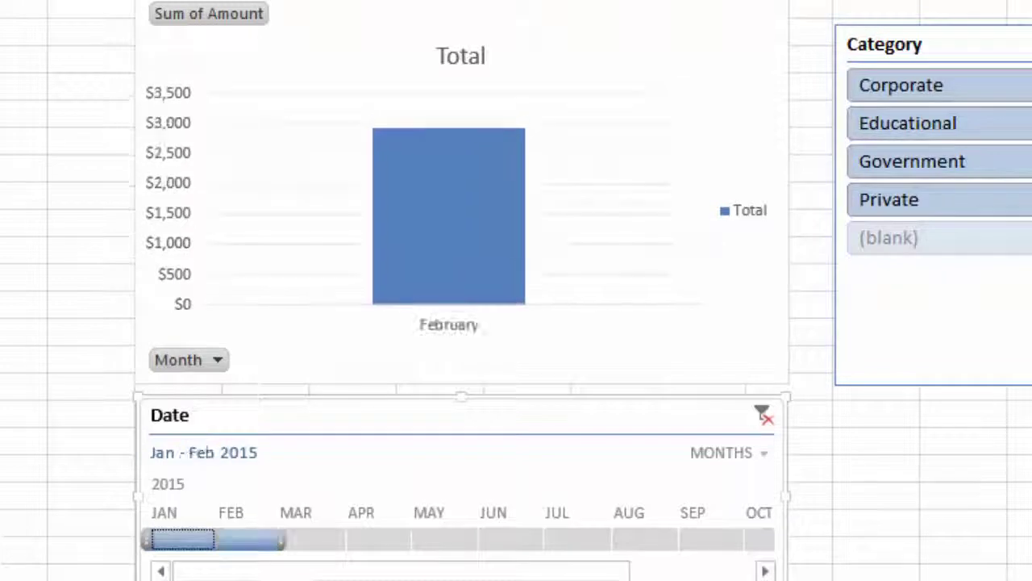
pyautogui.moveTo(283, 538); pyautogui.dragTo(553, 538)
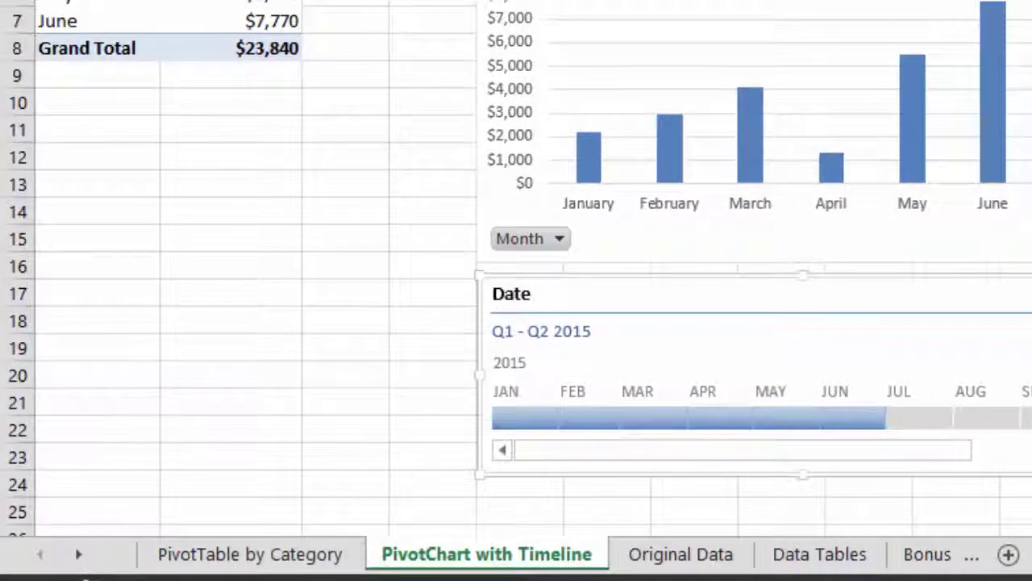
# - Create a clustered column PivotChart of Sum of Amount by Sales Rep from the full Original Data range using Quick Analysis
pyautogui.click(681, 554)
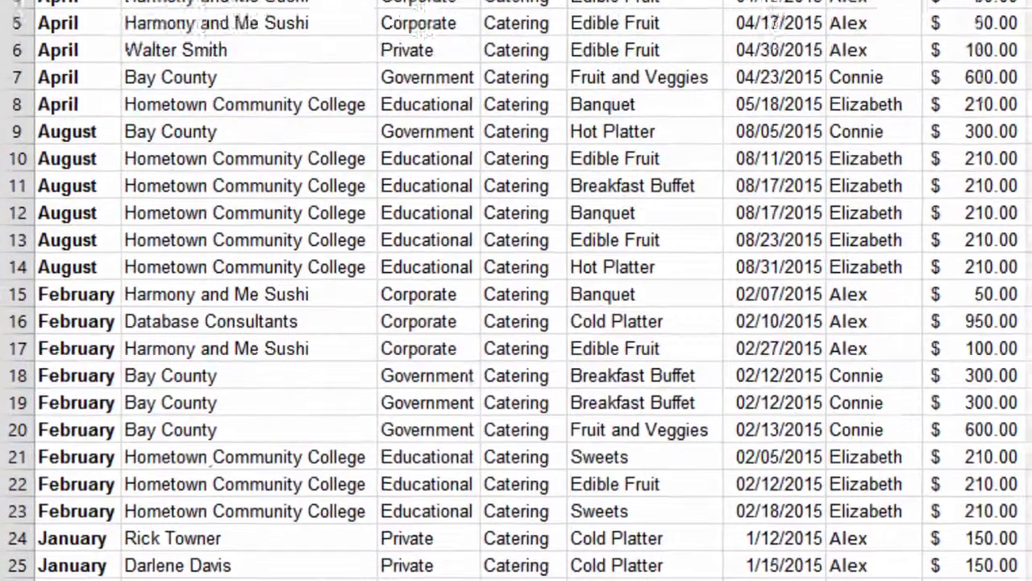
pyautogui.moveTo(60, 129); pyautogui.dragTo(968, 132)
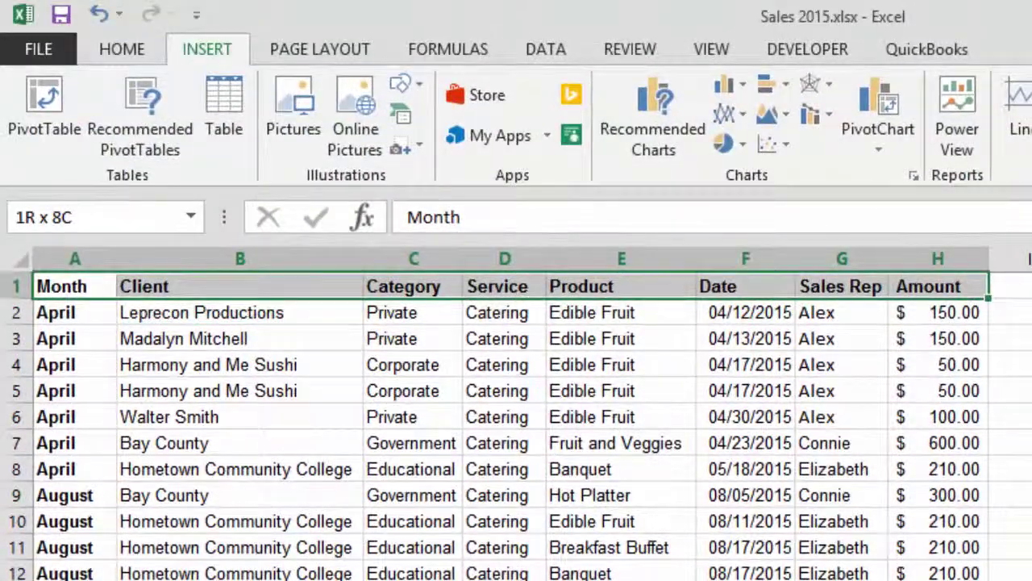
pyautogui.moveTo(968, 286); pyautogui.dragTo(967, 475)
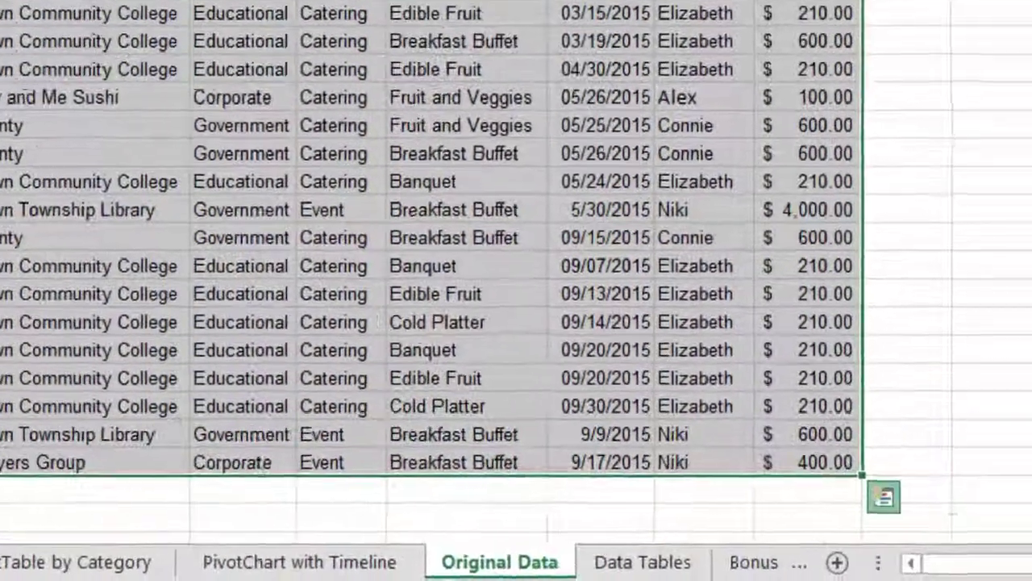
pyautogui.click(1009, 507)
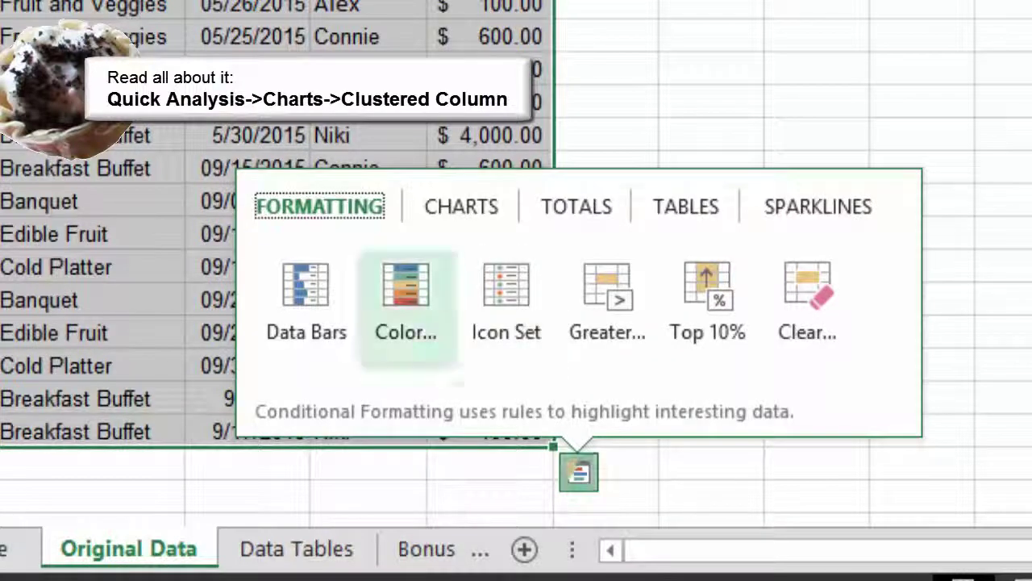
pyautogui.click(461, 207)
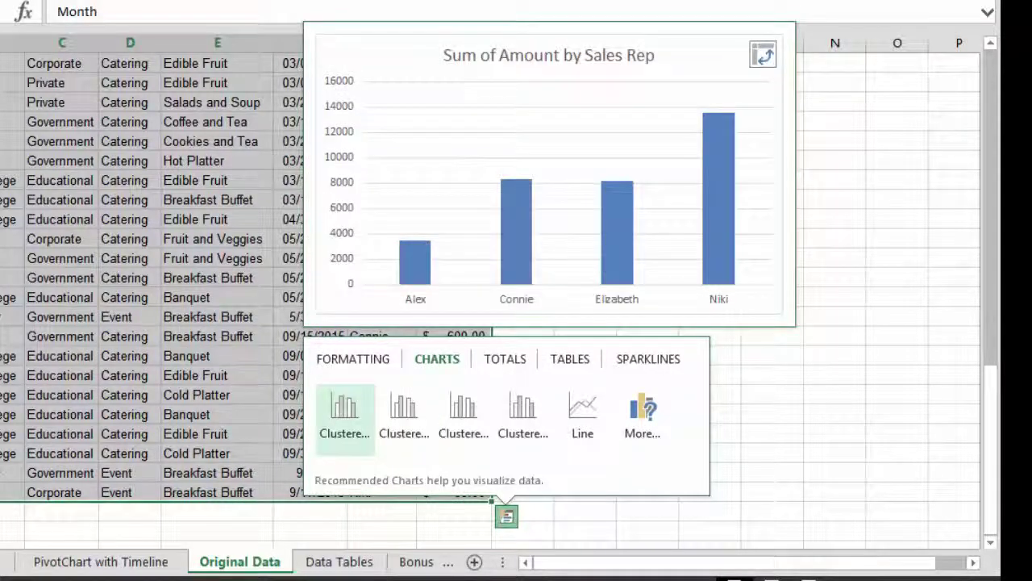
pyautogui.click(344, 415)
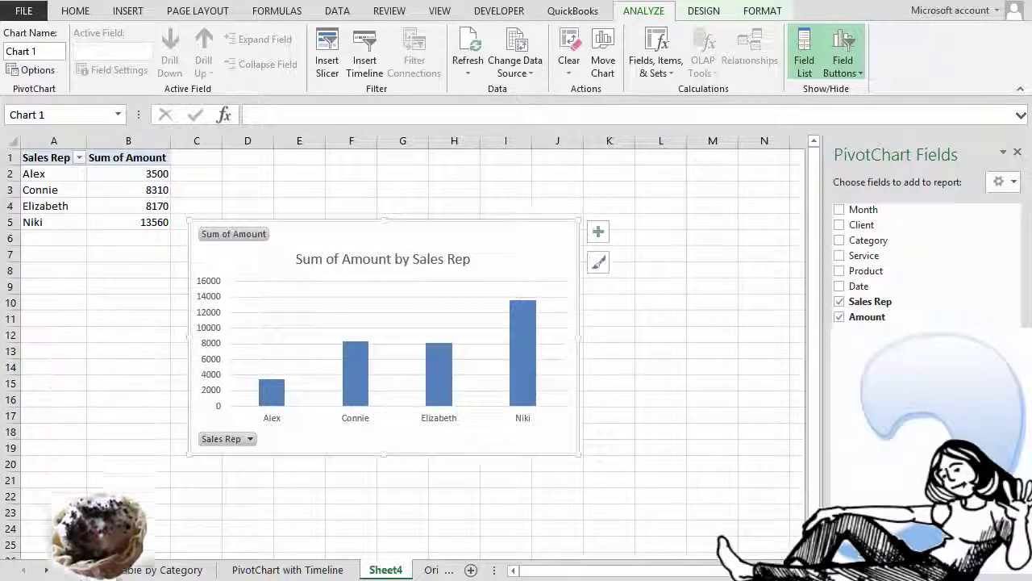
pyautogui.click(762, 11)
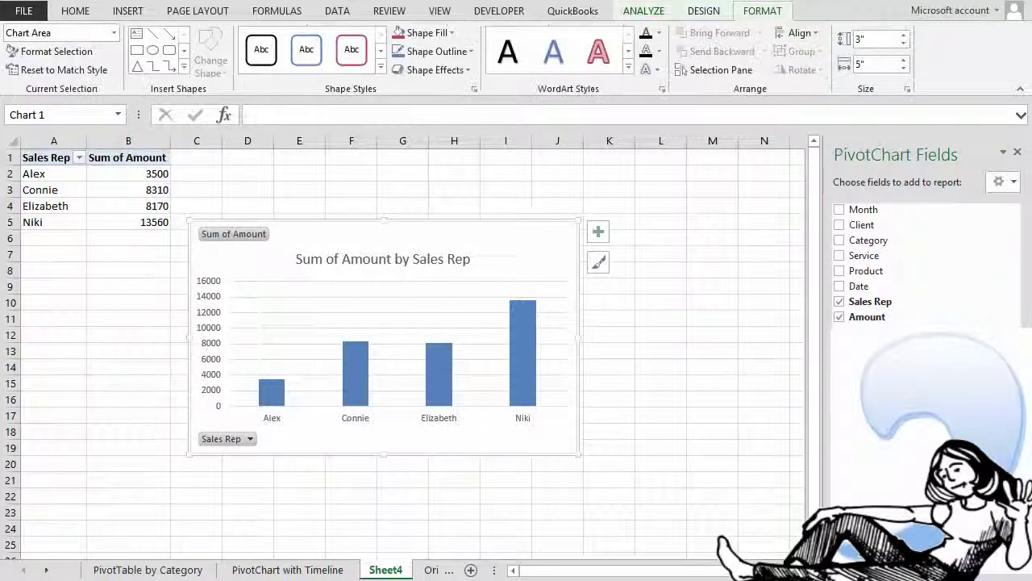